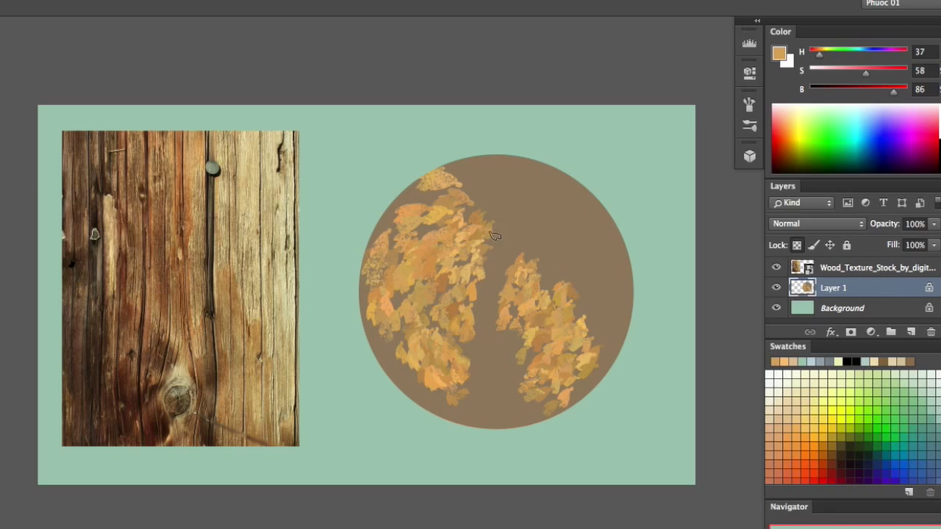
- Fill the brown circle with mottled orange-brown brush strokes, sampling nearby painted tones to blend the patches together
{"action": "left_click", "coordinate": [452, 272], "text": "alt"}
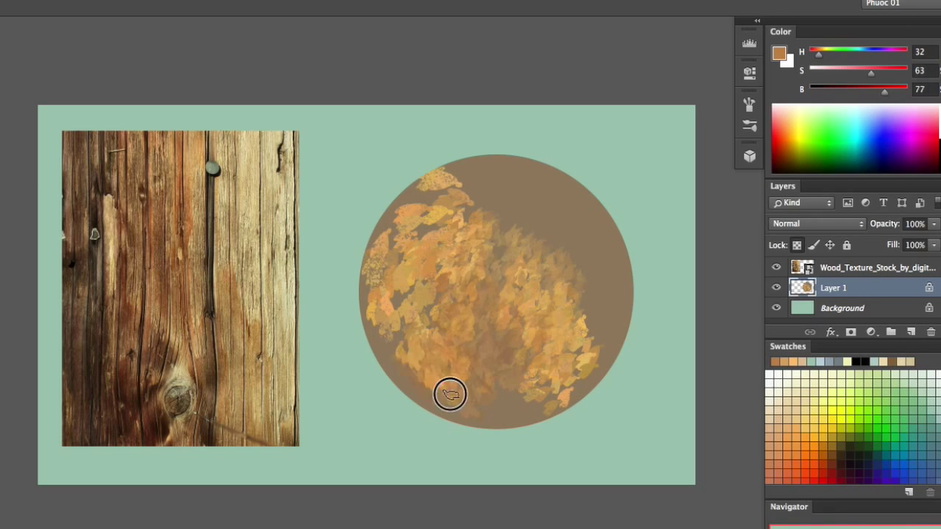
{"action": "left_click", "coordinate": [428, 313], "text": "alt"}
{"action": "mouse_move", "coordinate": [413, 339]}
{"action": "left_mouse_down"}
{"action": "mouse_move", "coordinate": [447, 372]}
{"action": "mouse_move", "coordinate": [505, 348]}
{"action": "mouse_move", "coordinate": [517, 420]}
{"action": "mouse_move", "coordinate": [576, 379]}
{"action": "mouse_move", "coordinate": [618, 305]}
{"action": "mouse_move", "coordinate": [619, 274]}
{"action": "mouse_move", "coordinate": [573, 302]}
{"action": "mouse_move", "coordinate": [564, 245]}
{"action": "mouse_move", "coordinate": [513, 232]}
{"action": "mouse_move", "coordinate": [442, 193]}
{"action": "mouse_move", "coordinate": [425, 247]}
{"action": "mouse_move", "coordinate": [438, 222]}
{"action": "mouse_move", "coordinate": [514, 207]}
{"action": "mouse_move", "coordinate": [566, 289]}
{"action": "mouse_move", "coordinate": [575, 220]}
{"action": "mouse_move", "coordinate": [552, 197]}
{"action": "mouse_move", "coordinate": [450, 184]}
{"action": "mouse_move", "coordinate": [391, 227]}
{"action": "mouse_move", "coordinate": [439, 203]}
{"action": "mouse_move", "coordinate": [502, 285]}
{"action": "mouse_move", "coordinate": [570, 286]}
{"action": "mouse_move", "coordinate": [585, 342]}
{"action": "mouse_move", "coordinate": [592, 300]}
{"action": "mouse_move", "coordinate": [517, 221]}
{"action": "mouse_move", "coordinate": [493, 220]}
{"action": "mouse_move", "coordinate": [448, 302]}
{"action": "mouse_move", "coordinate": [457, 226]}
{"action": "mouse_move", "coordinate": [428, 288]}
{"action": "mouse_move", "coordinate": [562, 330]}
{"action": "mouse_move", "coordinate": [569, 290]}
{"action": "left_mouse_up"}
{"action": "left_click", "coordinate": [419, 246], "text": "alt"}
{"action": "left_click", "coordinate": [427, 272], "text": "alt"}
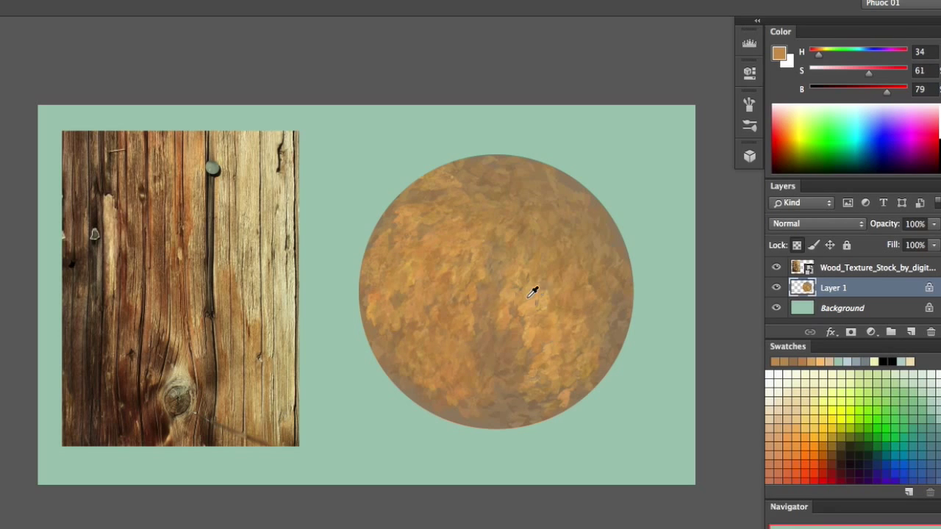
{"action": "left_click", "coordinate": [536, 292], "text": "alt"}
{"action": "mouse_move", "coordinate": [550, 218]}
{"action": "left_mouse_down"}
{"action": "mouse_move", "coordinate": [485, 202]}
{"action": "mouse_move", "coordinate": [563, 243]}
{"action": "mouse_move", "coordinate": [573, 306]}
{"action": "mouse_move", "coordinate": [514, 191]}
{"action": "mouse_move", "coordinate": [532, 194]}
{"action": "mouse_move", "coordinate": [524, 225]}
{"action": "mouse_move", "coordinate": [447, 280]}
{"action": "left_mouse_up"}
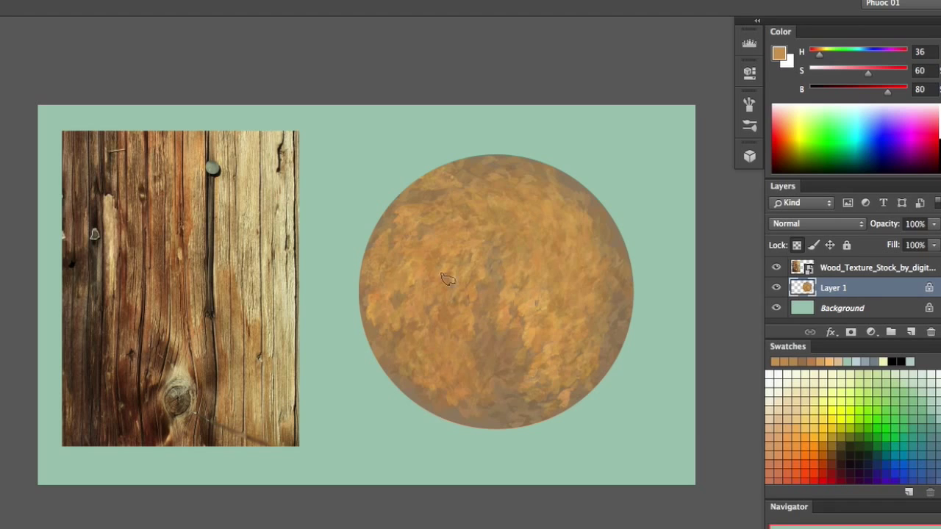
- Darken the foreground colour to brightness 49 and saturation 73, and paint dark brown patches on the sphere's left side
{"action": "left_click_drag", "start_coordinate": [887, 91], "coordinate": [857, 92]}
{"action": "mouse_move", "coordinate": [402, 280]}
{"action": "left_mouse_down"}
{"action": "mouse_move", "coordinate": [408, 242]}
{"action": "mouse_move", "coordinate": [422, 327]}
{"action": "mouse_move", "coordinate": [437, 345]}
{"action": "left_mouse_up"}
{"action": "left_click_drag", "start_coordinate": [870, 74], "coordinate": [881, 74]}
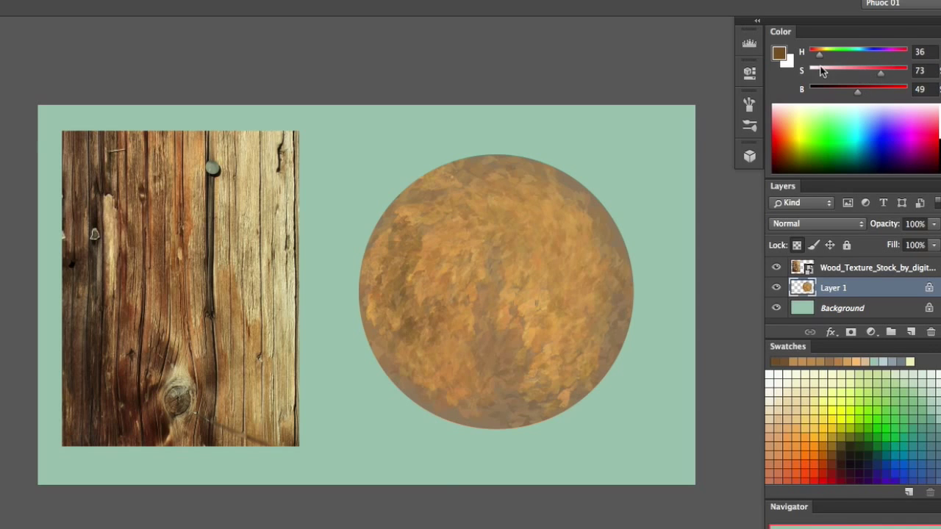
- Set the foreground colour to a dark reddish brown (H 21, S 73, B 40) and deepen the sphere's left-side patch
{"action": "left_click", "coordinate": [779, 53]}
{"action": "left_click_drag", "start_coordinate": [483, 332], "coordinate": [505, 163]}
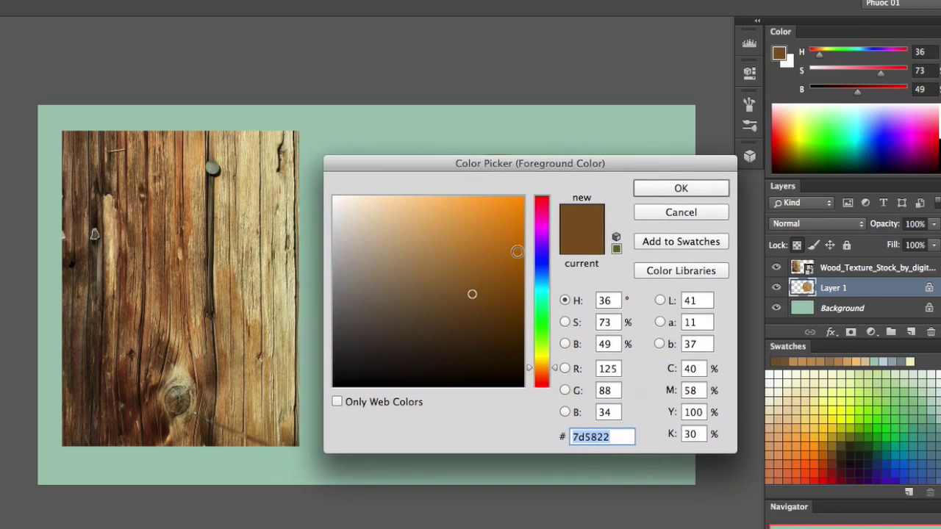
{"action": "left_click_drag", "start_coordinate": [527, 375], "coordinate": [529, 372]}
{"action": "left_click_drag", "start_coordinate": [463, 312], "coordinate": [471, 311]}
{"action": "left_click", "coordinate": [653, 186]}
{"action": "left_click_drag", "start_coordinate": [413, 233], "coordinate": [393, 303]}
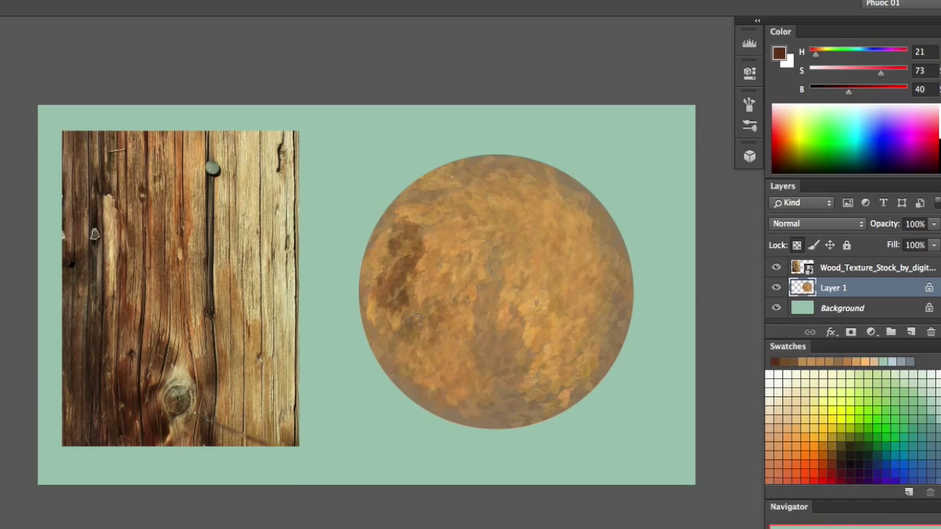
- Paint darker brown patches over the sphere's centre and right side, blending them with sampled neighbouring tones
{"action": "left_click_drag", "start_coordinate": [449, 223], "coordinate": [424, 286]}
{"action": "mouse_move", "coordinate": [446, 329]}
{"action": "left_mouse_down"}
{"action": "mouse_move", "coordinate": [461, 276]}
{"action": "mouse_move", "coordinate": [502, 366]}
{"action": "mouse_move", "coordinate": [539, 374]}
{"action": "mouse_move", "coordinate": [588, 310]}
{"action": "mouse_move", "coordinate": [586, 271]}
{"action": "mouse_move", "coordinate": [571, 323]}
{"action": "left_mouse_up"}
{"action": "mouse_move", "coordinate": [603, 248]}
{"action": "left_mouse_down"}
{"action": "mouse_move", "coordinate": [589, 293]}
{"action": "mouse_move", "coordinate": [598, 234]}
{"action": "mouse_move", "coordinate": [569, 315]}
{"action": "left_mouse_up"}
{"action": "left_click", "coordinate": [576, 231], "text": "alt"}
{"action": "left_click", "coordinate": [585, 308], "text": "alt"}
{"action": "left_click_drag", "start_coordinate": [586, 347], "coordinate": [549, 383]}
{"action": "mouse_move", "coordinate": [573, 312]}
{"action": "left_mouse_down"}
{"action": "mouse_move", "coordinate": [562, 365]}
{"action": "mouse_move", "coordinate": [556, 325]}
{"action": "mouse_move", "coordinate": [523, 336]}
{"action": "left_mouse_up"}
- Blend sampled mid browns over the sphere's left side, upper left, centre and lower left to vary the wood base
{"action": "left_click", "coordinate": [484, 339], "text": "alt"}
{"action": "left_click", "coordinate": [471, 336], "text": "alt"}
{"action": "mouse_move", "coordinate": [449, 283]}
{"action": "left_mouse_down"}
{"action": "mouse_move", "coordinate": [414, 300]}
{"action": "mouse_move", "coordinate": [391, 227]}
{"action": "mouse_move", "coordinate": [371, 314]}
{"action": "left_mouse_up"}
{"action": "left_click", "coordinate": [406, 253], "text": "alt"}
{"action": "left_click_drag", "start_coordinate": [426, 185], "coordinate": [413, 237]}
{"action": "left_click_drag", "start_coordinate": [452, 195], "coordinate": [472, 259]}
{"action": "mouse_move", "coordinate": [457, 224]}
{"action": "left_mouse_down"}
{"action": "mouse_move", "coordinate": [487, 333]}
{"action": "mouse_move", "coordinate": [471, 355]}
{"action": "mouse_move", "coordinate": [449, 287]}
{"action": "mouse_move", "coordinate": [473, 367]}
{"action": "mouse_move", "coordinate": [518, 351]}
{"action": "left_mouse_up"}
{"action": "left_click", "coordinate": [460, 389], "text": "alt"}
{"action": "left_click", "coordinate": [435, 313], "text": "alt"}
{"action": "mouse_move", "coordinate": [421, 352]}
{"action": "left_mouse_down"}
{"action": "mouse_move", "coordinate": [437, 390]}
{"action": "mouse_move", "coordinate": [470, 405]}
{"action": "mouse_move", "coordinate": [433, 377]}
{"action": "left_mouse_up"}
- Blend sampled browns along the sphere's right edge and top, and into the patches on its left side
{"action": "left_click", "coordinate": [570, 349], "text": "alt"}
{"action": "mouse_move", "coordinate": [570, 360]}
{"action": "left_mouse_down"}
{"action": "mouse_move", "coordinate": [556, 378]}
{"action": "mouse_move", "coordinate": [562, 399]}
{"action": "left_mouse_up"}
{"action": "left_click", "coordinate": [605, 279], "text": "alt"}
{"action": "mouse_move", "coordinate": [606, 274]}
{"action": "left_mouse_down"}
{"action": "mouse_move", "coordinate": [616, 286]}
{"action": "mouse_move", "coordinate": [585, 366]}
{"action": "left_mouse_up"}
{"action": "left_click", "coordinate": [600, 270], "text": "alt"}
{"action": "left_click", "coordinate": [577, 202], "text": "alt"}
{"action": "mouse_move", "coordinate": [577, 202]}
{"action": "left_mouse_down"}
{"action": "mouse_move", "coordinate": [606, 243]}
{"action": "mouse_move", "coordinate": [498, 165]}
{"action": "left_mouse_up"}
{"action": "left_click", "coordinate": [427, 258], "text": "alt"}
{"action": "mouse_move", "coordinate": [426, 259]}
{"action": "left_mouse_down"}
{"action": "mouse_move", "coordinate": [421, 298]}
{"action": "mouse_move", "coordinate": [457, 317]}
{"action": "left_mouse_up"}
{"action": "left_click", "coordinate": [378, 288], "text": "alt"}
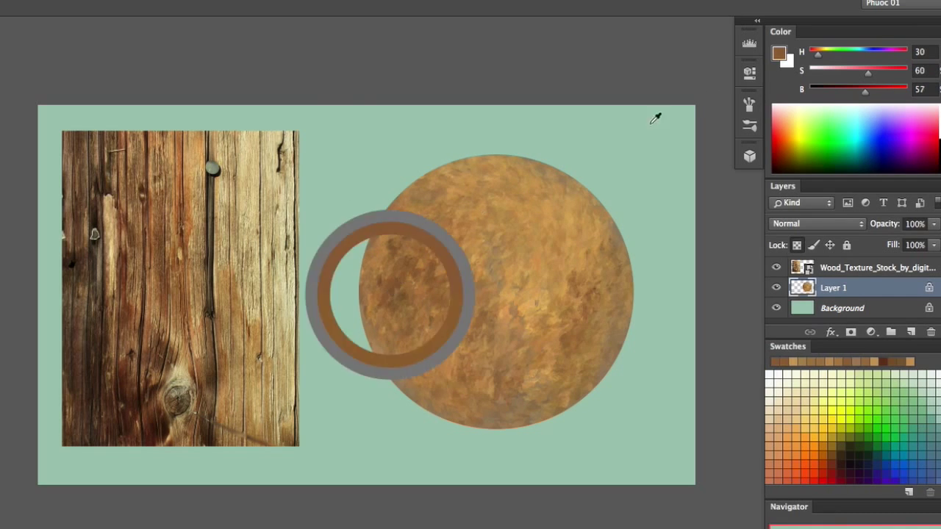
- Set the foreground colour to reddish brown (H 21, S 76, B 47) and choose a different brush tip for painting lines
{"action": "left_click", "coordinate": [779, 53]}
{"action": "left_click_drag", "start_coordinate": [534, 378], "coordinate": [533, 383]}
{"action": "left_click", "coordinate": [477, 297]}
{"action": "left_click", "coordinate": [681, 187]}
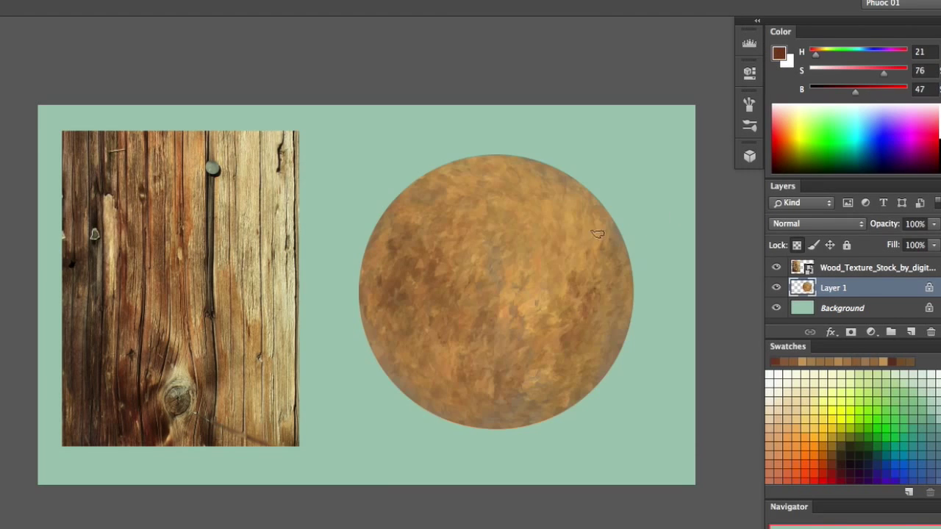
{"action": "right_click", "coordinate": [460, 250]}
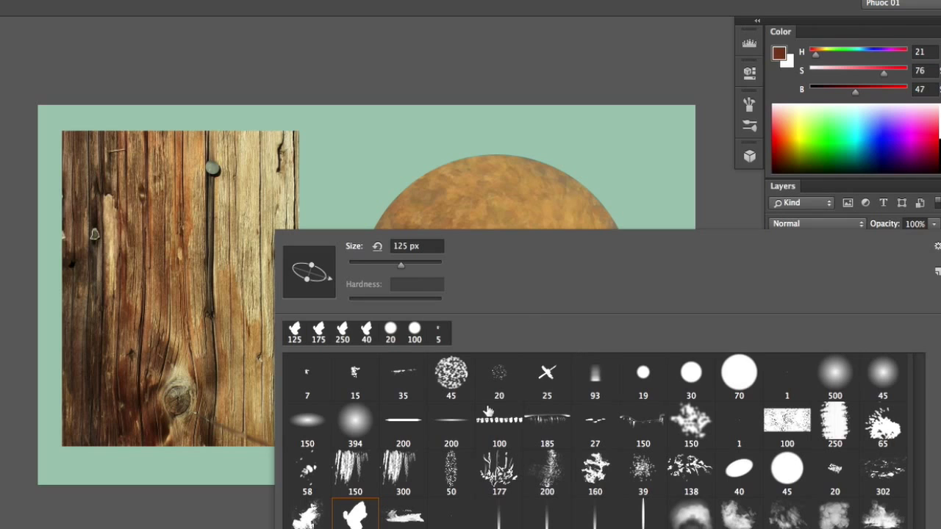
{"action": "left_click", "coordinate": [415, 389]}
{"action": "left_click", "coordinate": [535, 207]}
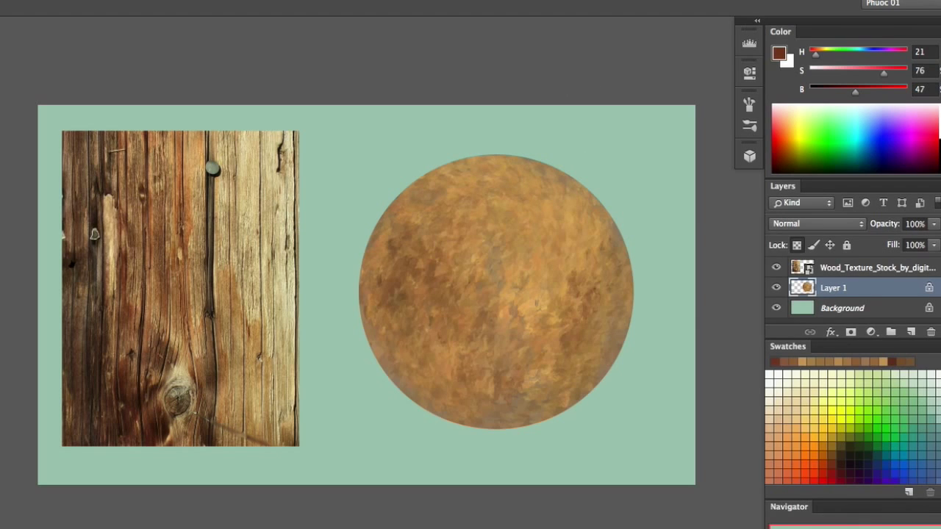
{"action": "mouse_move", "coordinate": [485, 148]}
{"action": "left_mouse_down"}
{"action": "mouse_move", "coordinate": [462, 219]}
{"action": "mouse_move", "coordinate": [449, 201]}
{"action": "mouse_move", "coordinate": [444, 286]}
{"action": "mouse_move", "coordinate": [479, 425]}
{"action": "left_mouse_up"}
{"action": "key", "text": "super+z"}
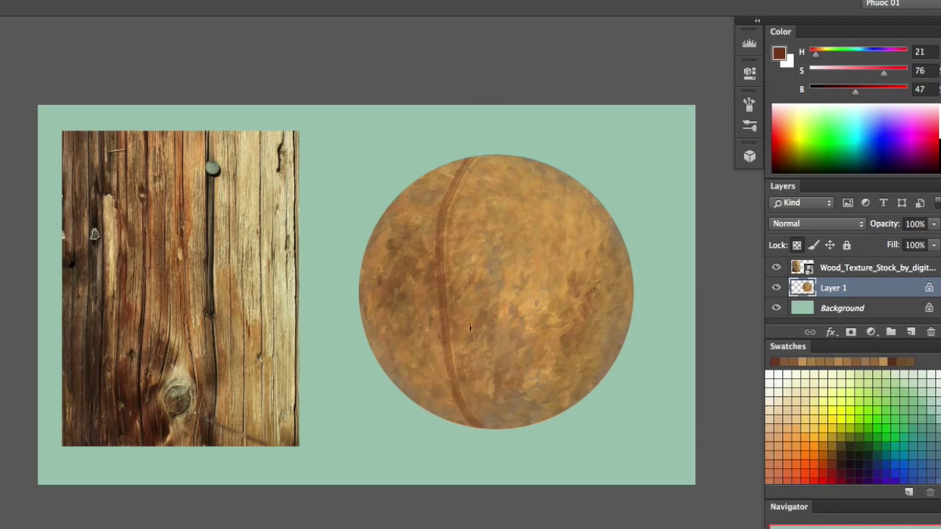
{"action": "key", "text": "ctrl+z"}
- Paint curved reddish-brown lines running top to bottom across the whole sphere, bending outward to follow its form
{"action": "mouse_move", "coordinate": [476, 156]}
{"action": "left_mouse_down"}
{"action": "mouse_move", "coordinate": [440, 268]}
{"action": "mouse_move", "coordinate": [449, 371]}
{"action": "mouse_move", "coordinate": [470, 426]}
{"action": "left_mouse_up"}
{"action": "mouse_move", "coordinate": [444, 163]}
{"action": "left_mouse_down"}
{"action": "mouse_move", "coordinate": [424, 209]}
{"action": "mouse_move", "coordinate": [418, 333]}
{"action": "mouse_move", "coordinate": [446, 415]}
{"action": "left_mouse_up"}
{"action": "mouse_move", "coordinate": [404, 187]}
{"action": "left_mouse_down"}
{"action": "mouse_move", "coordinate": [392, 235]}
{"action": "mouse_move", "coordinate": [395, 341]}
{"action": "mouse_move", "coordinate": [402, 403]}
{"action": "left_mouse_up"}
{"action": "left_click_drag", "start_coordinate": [382, 216], "coordinate": [384, 372]}
{"action": "mouse_move", "coordinate": [493, 152]}
{"action": "left_mouse_down"}
{"action": "mouse_move", "coordinate": [477, 219]}
{"action": "mouse_move", "coordinate": [493, 416]}
{"action": "left_mouse_up"}
{"action": "mouse_move", "coordinate": [507, 152]}
{"action": "left_mouse_down"}
{"action": "mouse_move", "coordinate": [536, 302]}
{"action": "mouse_move", "coordinate": [530, 424]}
{"action": "left_mouse_up"}
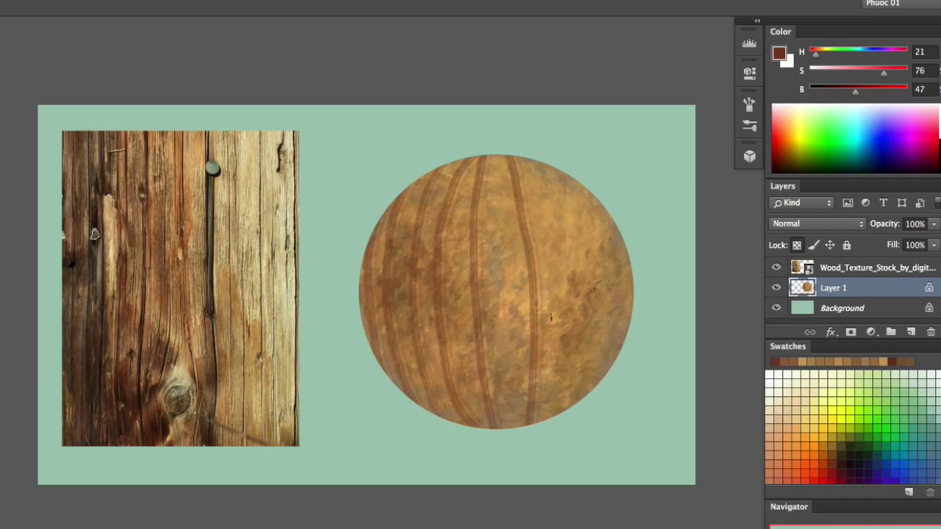
{"action": "mouse_move", "coordinate": [522, 151]}
{"action": "left_mouse_down"}
{"action": "mouse_move", "coordinate": [566, 268]}
{"action": "mouse_move", "coordinate": [570, 411]}
{"action": "left_mouse_up"}
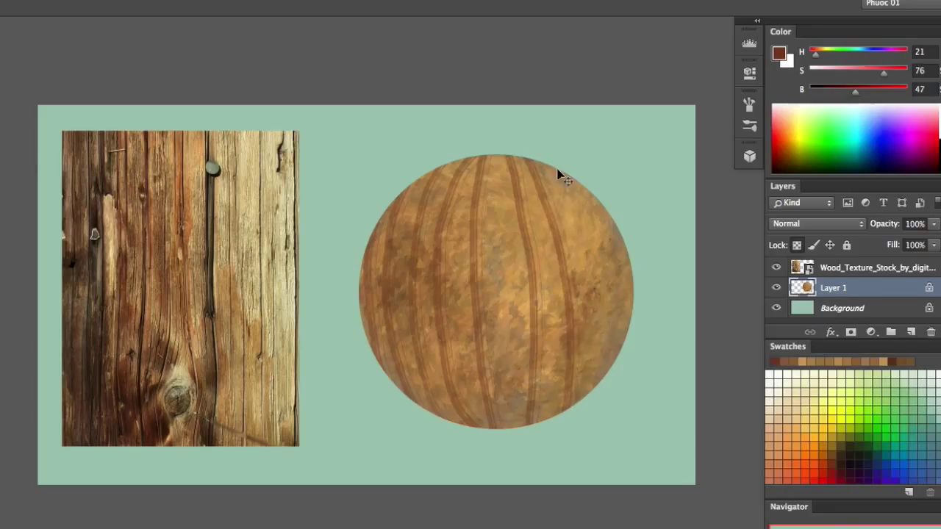
{"action": "key", "text": "super+z"}
{"action": "mouse_move", "coordinate": [537, 157]}
{"action": "left_mouse_down"}
{"action": "mouse_move", "coordinate": [577, 271]}
{"action": "mouse_move", "coordinate": [575, 381]}
{"action": "mouse_move", "coordinate": [560, 430]}
{"action": "left_mouse_up"}
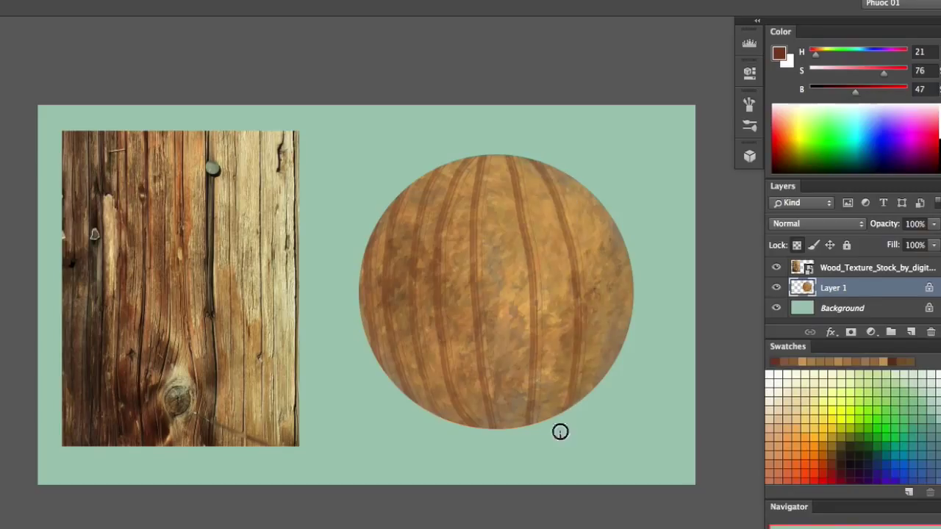
{"action": "mouse_move", "coordinate": [565, 161]}
{"action": "left_mouse_down"}
{"action": "mouse_move", "coordinate": [599, 242]}
{"action": "mouse_move", "coordinate": [603, 348]}
{"action": "mouse_move", "coordinate": [590, 403]}
{"action": "left_mouse_up"}
{"action": "mouse_move", "coordinate": [602, 189]}
{"action": "left_mouse_down"}
{"action": "mouse_move", "coordinate": [623, 319]}
{"action": "mouse_move", "coordinate": [605, 403]}
{"action": "left_mouse_up"}
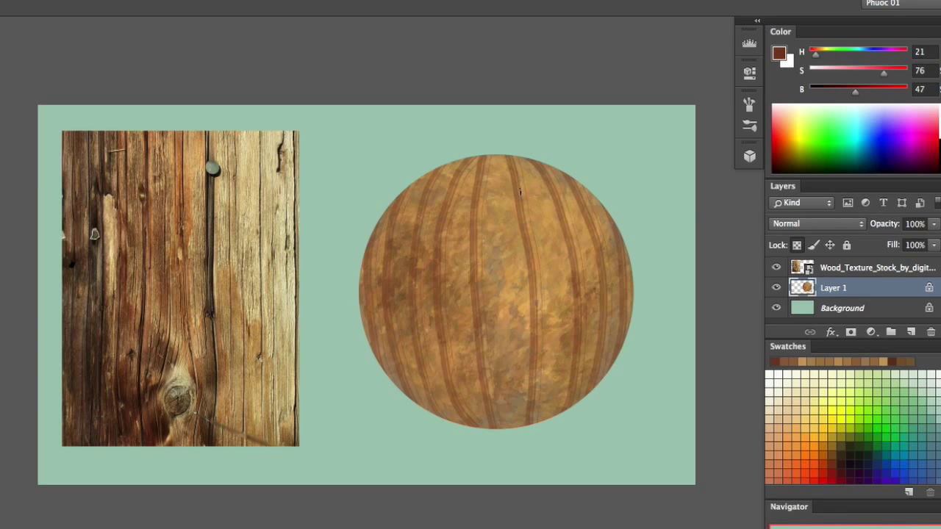
- Set the foreground colour to light beige e0c296 (H 35, S 33, B 88)
{"action": "left_click", "coordinate": [800, 118]}
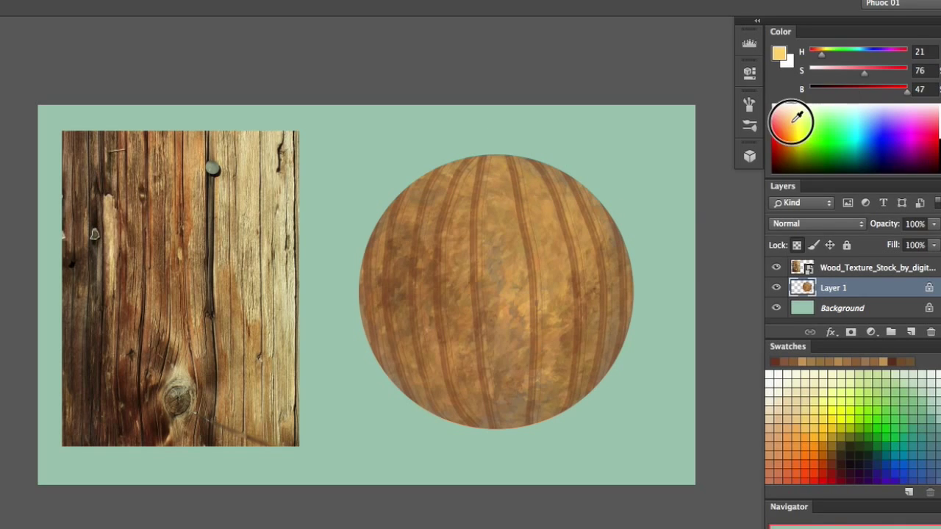
{"action": "left_click", "coordinate": [776, 58]}
{"action": "left_click_drag", "start_coordinate": [451, 281], "coordinate": [434, 247]}
{"action": "left_click", "coordinate": [529, 363]}
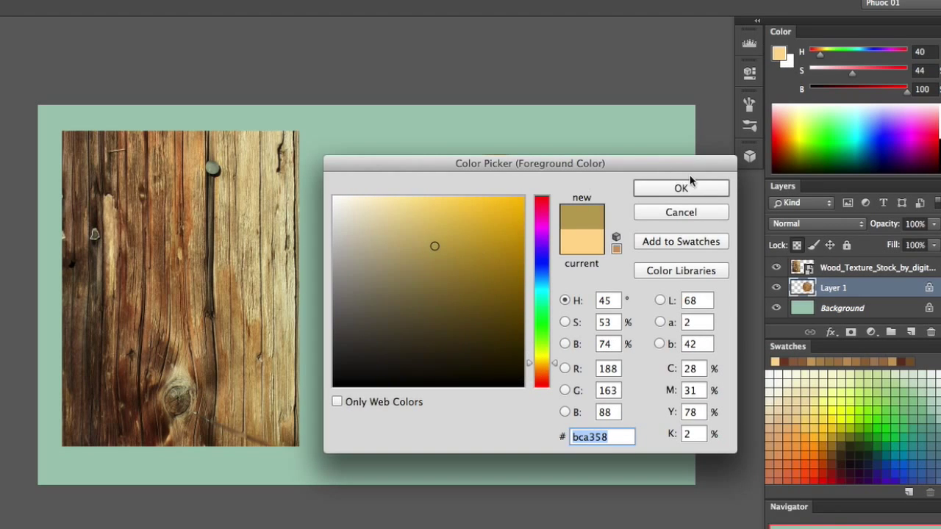
{"action": "left_click", "coordinate": [405, 261]}
{"action": "left_click", "coordinate": [531, 367]}
{"action": "left_click_drag", "start_coordinate": [404, 220], "coordinate": [395, 219]}
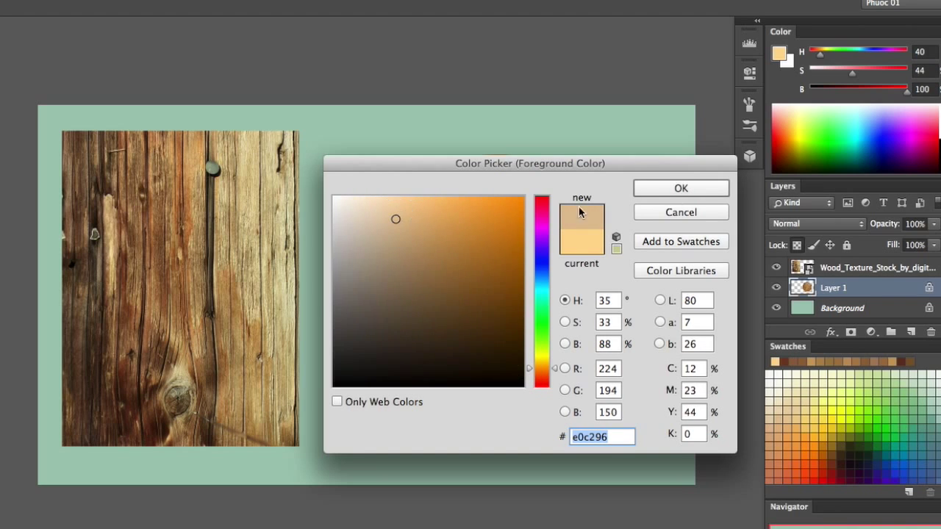
{"action": "left_click", "coordinate": [681, 189]}
- Paint light tan grain between the lines at the sphere's centre and upper right, blending with sampled tones
{"action": "mouse_move", "coordinate": [542, 177]}
{"action": "left_mouse_down"}
{"action": "mouse_move", "coordinate": [543, 278]}
{"action": "mouse_move", "coordinate": [527, 170]}
{"action": "mouse_move", "coordinate": [548, 296]}
{"action": "mouse_move", "coordinate": [535, 170]}
{"action": "mouse_move", "coordinate": [558, 222]}
{"action": "mouse_move", "coordinate": [550, 334]}
{"action": "mouse_move", "coordinate": [540, 267]}
{"action": "mouse_move", "coordinate": [562, 212]}
{"action": "mouse_move", "coordinate": [555, 171]}
{"action": "mouse_move", "coordinate": [589, 267]}
{"action": "mouse_move", "coordinate": [592, 198]}
{"action": "mouse_move", "coordinate": [617, 264]}
{"action": "mouse_move", "coordinate": [613, 323]}
{"action": "left_mouse_up"}
{"action": "mouse_move", "coordinate": [499, 154]}
{"action": "left_mouse_down"}
{"action": "mouse_move", "coordinate": [487, 181]}
{"action": "mouse_move", "coordinate": [510, 219]}
{"action": "mouse_move", "coordinate": [477, 282]}
{"action": "left_mouse_up"}
{"action": "left_click", "coordinate": [415, 269], "text": "alt"}
{"action": "mouse_move", "coordinate": [490, 188]}
{"action": "left_mouse_down"}
{"action": "mouse_move", "coordinate": [483, 290]}
{"action": "mouse_move", "coordinate": [496, 366]}
{"action": "left_mouse_up"}
{"action": "left_click", "coordinate": [497, 260], "text": "alt"}
{"action": "left_click_drag", "start_coordinate": [488, 275], "coordinate": [499, 382]}
{"action": "left_click", "coordinate": [502, 213], "text": "alt"}
{"action": "mouse_move", "coordinate": [482, 174]}
{"action": "left_mouse_down"}
{"action": "mouse_move", "coordinate": [492, 273]}
{"action": "mouse_move", "coordinate": [507, 220]}
{"action": "left_mouse_up"}
{"action": "left_click_drag", "start_coordinate": [507, 180], "coordinate": [521, 281]}
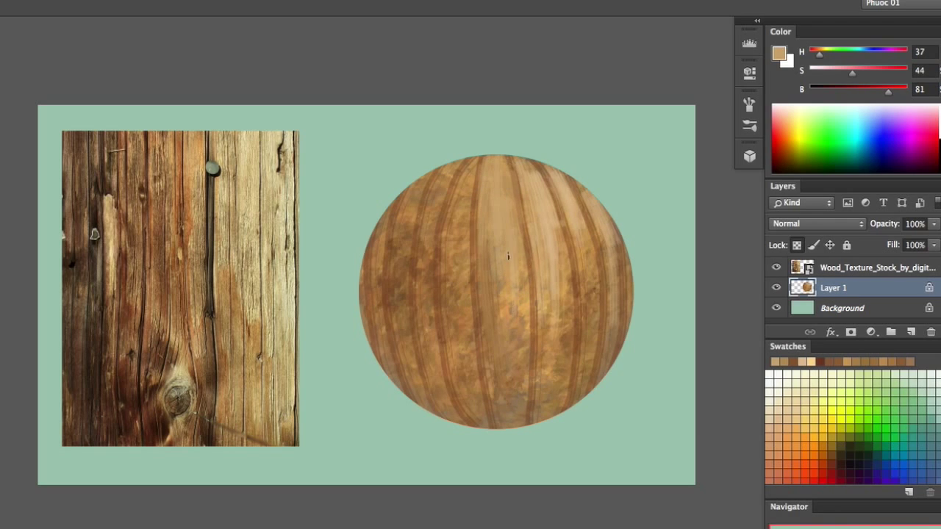
{"action": "mouse_move", "coordinate": [465, 204]}
{"action": "left_mouse_down"}
{"action": "mouse_move", "coordinate": [456, 254]}
{"action": "mouse_move", "coordinate": [443, 269]}
{"action": "left_mouse_up"}
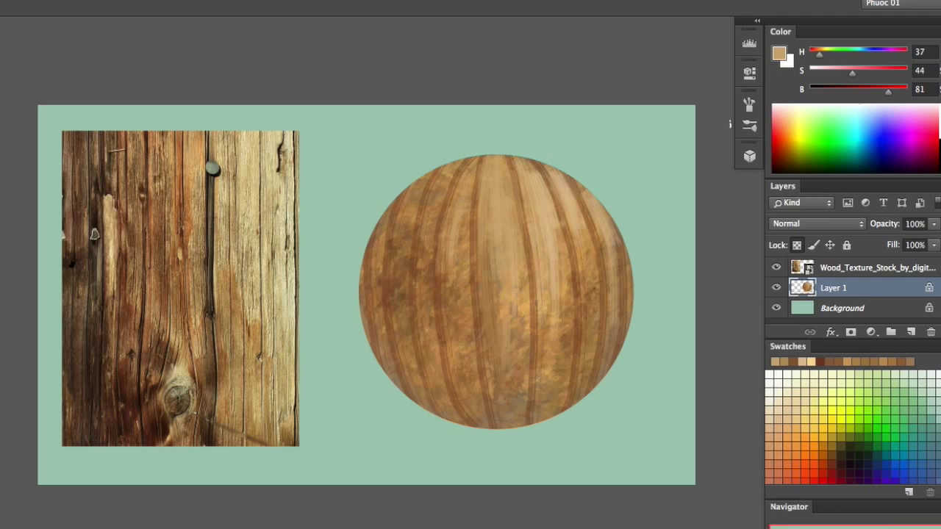
- Pick a saturated dark brown (H 30, S 100, B 40) and darken the grain line left of the sphere's centre
{"action": "left_click", "coordinate": [794, 160]}
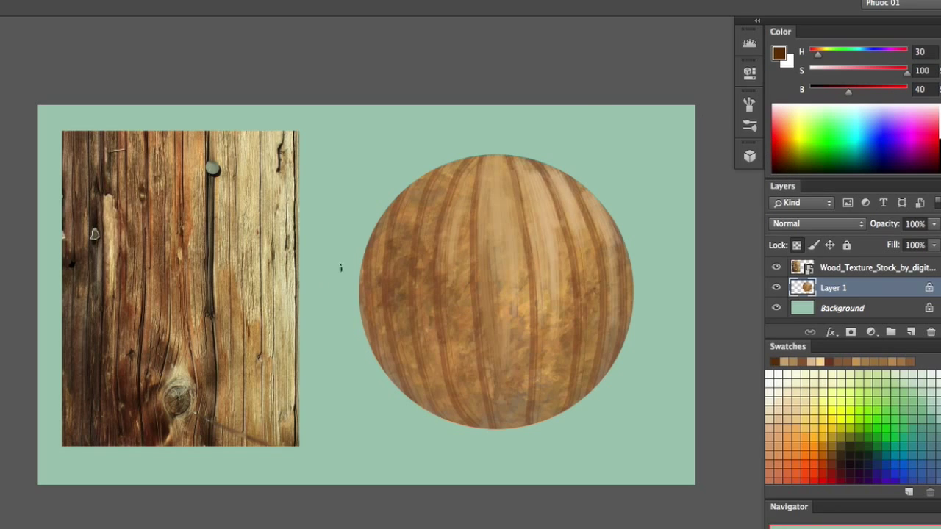
{"action": "left_click_drag", "start_coordinate": [449, 230], "coordinate": [448, 316]}
{"action": "left_click_drag", "start_coordinate": [452, 388], "coordinate": [441, 307]}
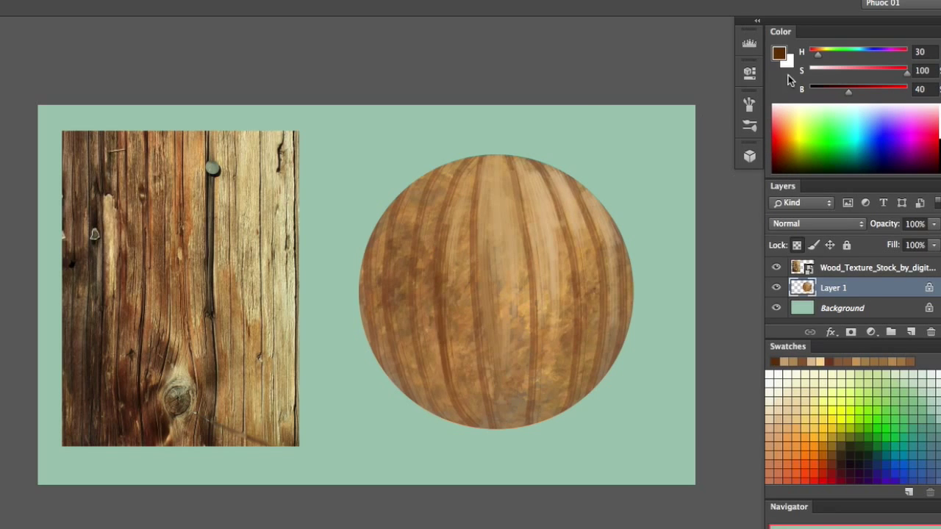
- Set the foreground colour to a muted dark brown (H 30, S 55, B 29) and switch to a different brush tip
{"action": "left_click", "coordinate": [865, 69]}
{"action": "mouse_move", "coordinate": [847, 88]}
{"action": "left_mouse_down"}
{"action": "mouse_move", "coordinate": [838, 94]}
{"action": "mouse_move", "coordinate": [862, 76]}
{"action": "left_mouse_up"}
{"action": "mouse_move", "coordinate": [422, 283]}
{"action": "left_mouse_down"}
{"action": "mouse_move", "coordinate": [424, 357]}
{"action": "mouse_move", "coordinate": [449, 421]}
{"action": "left_mouse_up"}
{"action": "key", "text": "super+z"}
{"action": "right_click", "coordinate": [450, 417]}
{"action": "left_click", "coordinate": [547, 372]}
{"action": "key", "text": "Return"}
- Paint thin dark cracks along the grain lines on the sphere's left side
{"action": "mouse_move", "coordinate": [419, 358]}
{"action": "left_mouse_down"}
{"action": "mouse_move", "coordinate": [438, 420]}
{"action": "mouse_move", "coordinate": [426, 252]}
{"action": "left_mouse_up"}
{"action": "mouse_move", "coordinate": [434, 177]}
{"action": "left_mouse_down"}
{"action": "mouse_move", "coordinate": [411, 239]}
{"action": "mouse_move", "coordinate": [405, 215]}
{"action": "left_mouse_up"}
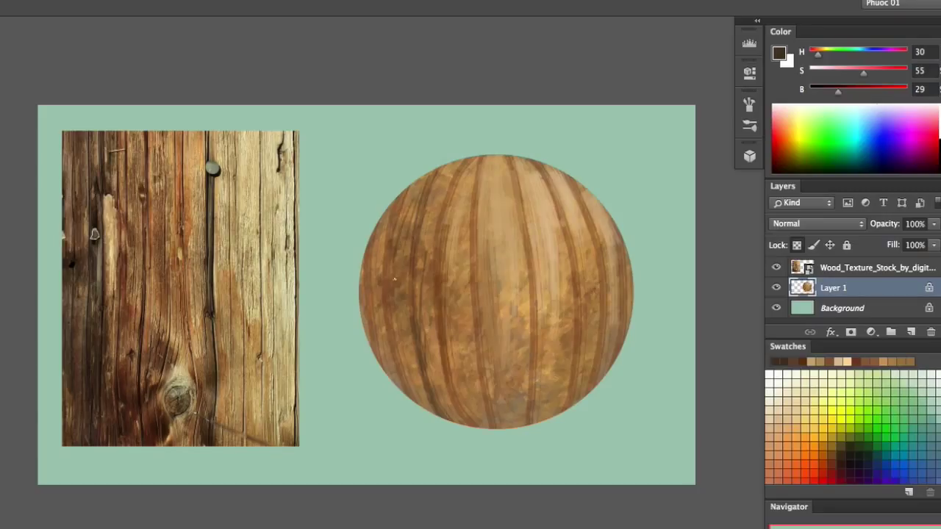
{"action": "left_click_drag", "start_coordinate": [394, 312], "coordinate": [404, 376]}
{"action": "left_click_drag", "start_coordinate": [371, 254], "coordinate": [379, 355]}
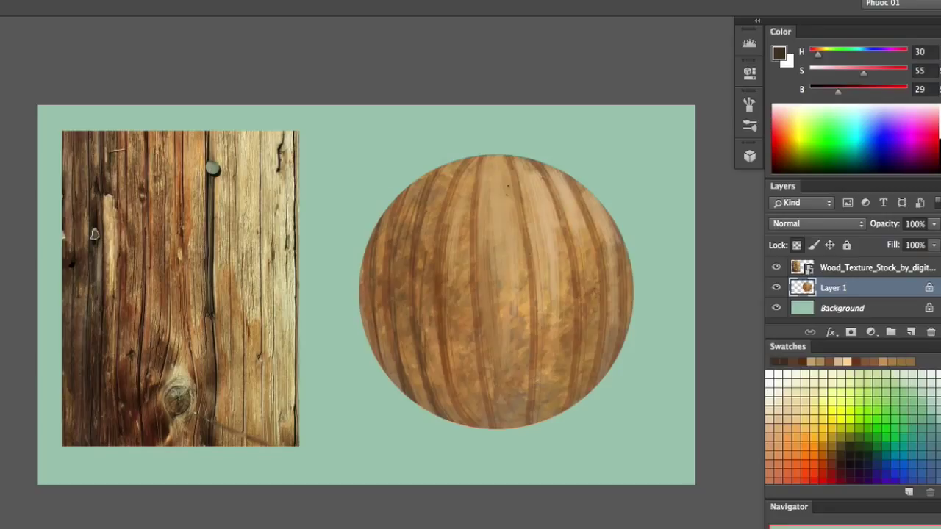
- Paint a forked dark crack at the sphere's lower centre with a light tan chip beside it, trimming the chip with sampled brown
{"action": "left_click_drag", "start_coordinate": [505, 271], "coordinate": [512, 408]}
{"action": "left_click_drag", "start_coordinate": [508, 306], "coordinate": [511, 420]}
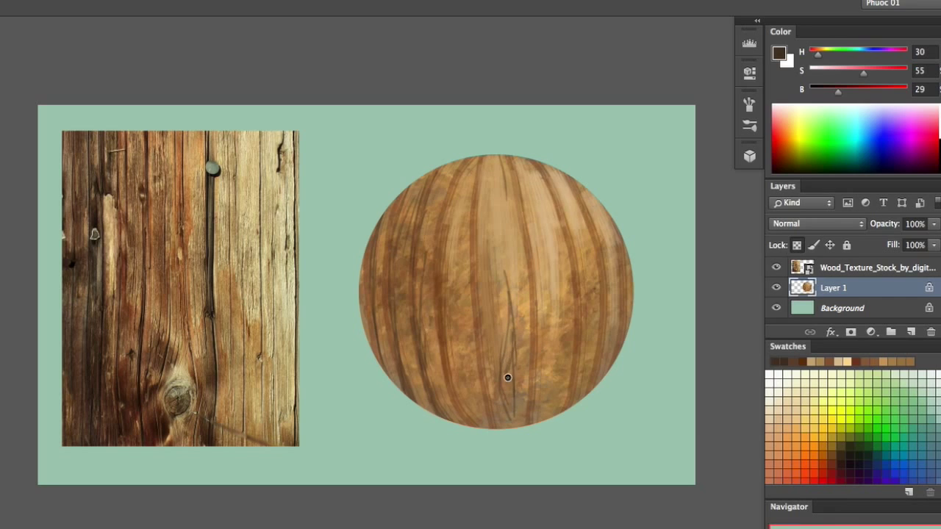
{"action": "left_click", "coordinate": [543, 268], "text": "alt"}
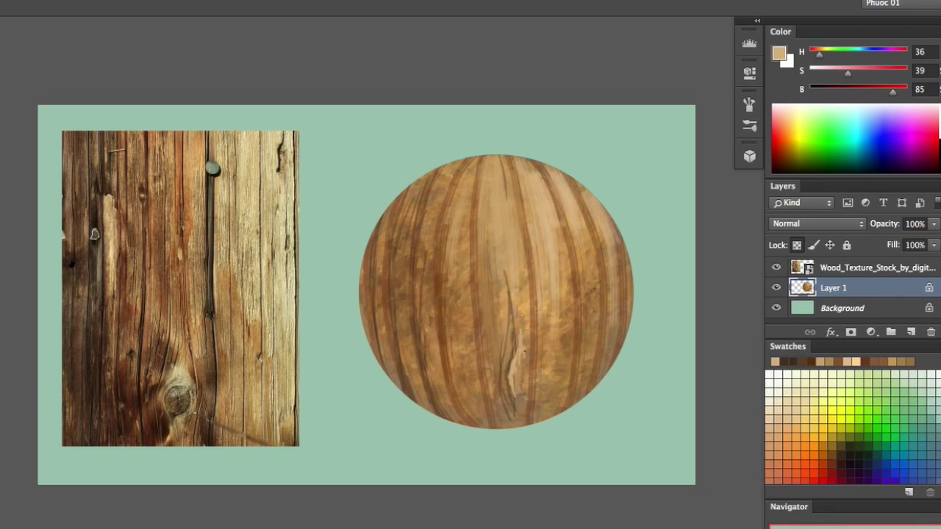
{"action": "mouse_move", "coordinate": [519, 349]}
{"action": "left_mouse_down"}
{"action": "mouse_move", "coordinate": [521, 340]}
{"action": "mouse_move", "coordinate": [534, 383]}
{"action": "mouse_move", "coordinate": [518, 352]}
{"action": "left_mouse_up"}
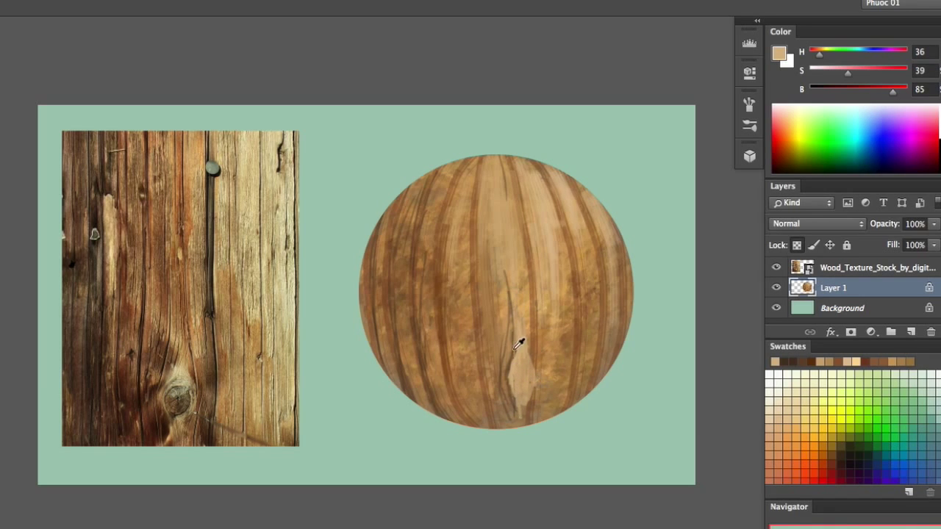
{"action": "left_click", "coordinate": [512, 363], "text": "alt"}
{"action": "left_click_drag", "start_coordinate": [533, 359], "coordinate": [525, 412]}
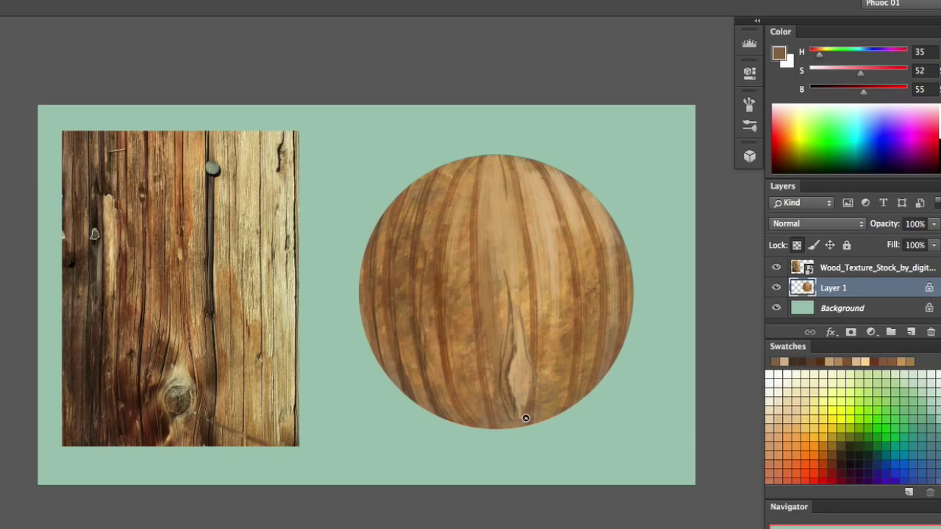
- Add thin brown grain lines between the bands left of the sphere's centre, using browns sampled from the sphere
{"action": "left_click", "coordinate": [409, 381], "text": "alt"}
{"action": "left_click_drag", "start_coordinate": [475, 226], "coordinate": [475, 284]}
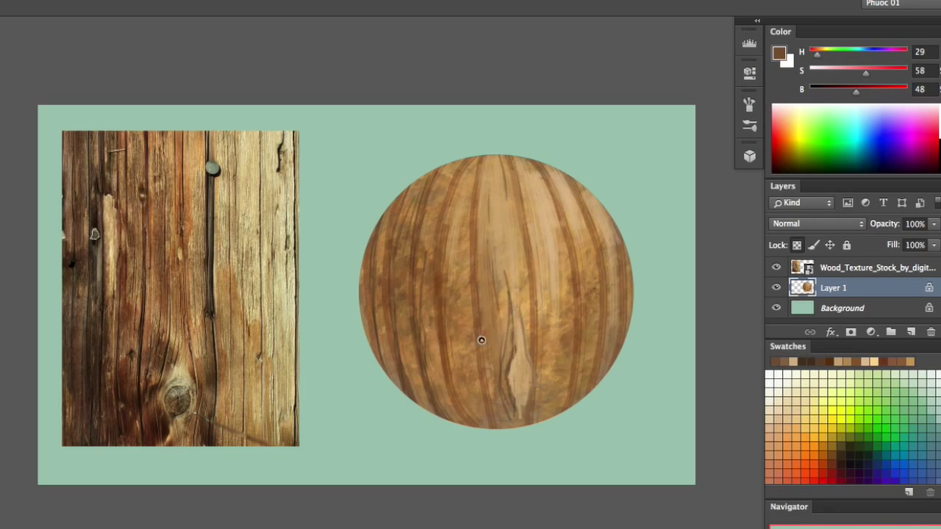
{"action": "left_click_drag", "start_coordinate": [450, 255], "coordinate": [457, 393]}
{"action": "left_click_drag", "start_coordinate": [453, 338], "coordinate": [478, 429]}
{"action": "left_click", "coordinate": [460, 347], "text": "alt"}
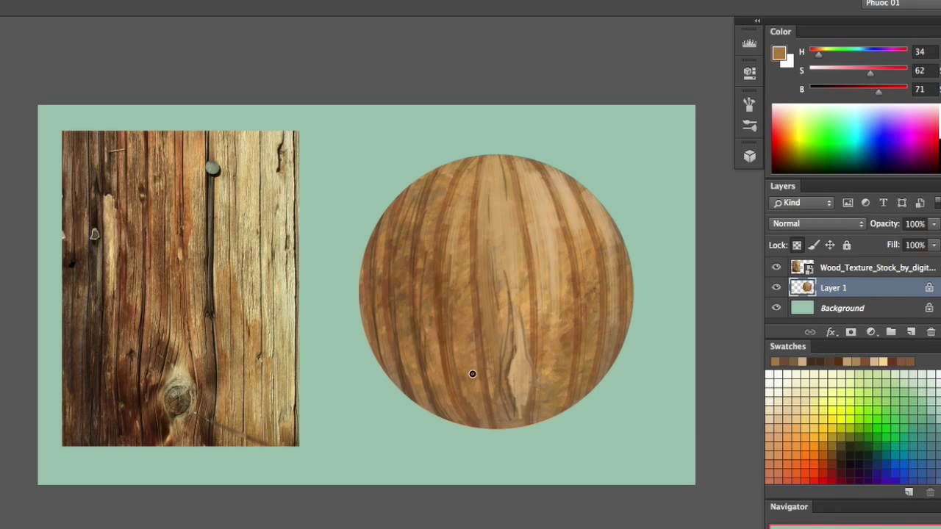
{"action": "left_click", "coordinate": [446, 273], "text": "alt"}
{"action": "mouse_move", "coordinate": [453, 229]}
{"action": "left_mouse_down"}
{"action": "mouse_move", "coordinate": [461, 354]}
{"action": "mouse_move", "coordinate": [477, 397]}
{"action": "left_mouse_up"}
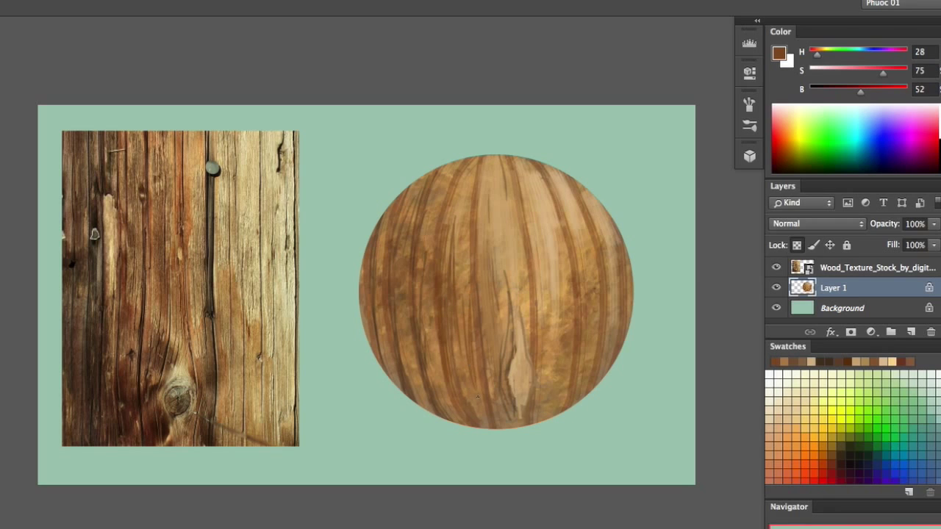
- Add fine tan and brown grain strokes across the sphere's left half, using colours sampled from the sphere
{"action": "left_click", "coordinate": [474, 164], "text": "alt"}
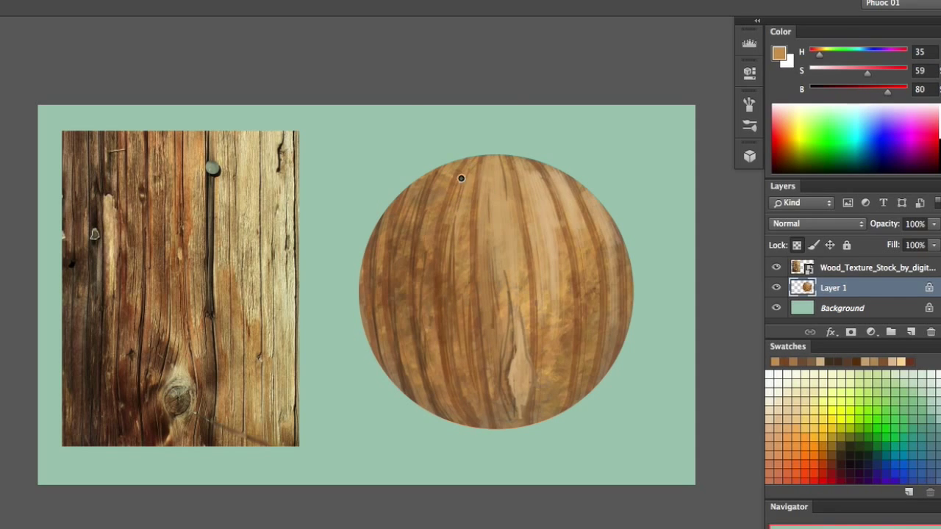
{"action": "left_click", "coordinate": [454, 200], "text": "alt"}
{"action": "left_click", "coordinate": [479, 166], "text": "alt"}
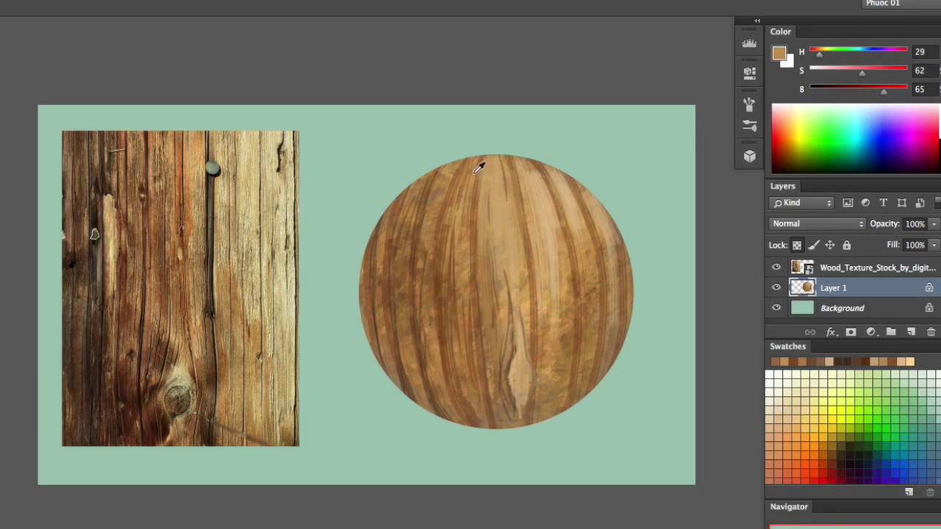
{"action": "left_click", "coordinate": [432, 188], "text": "alt"}
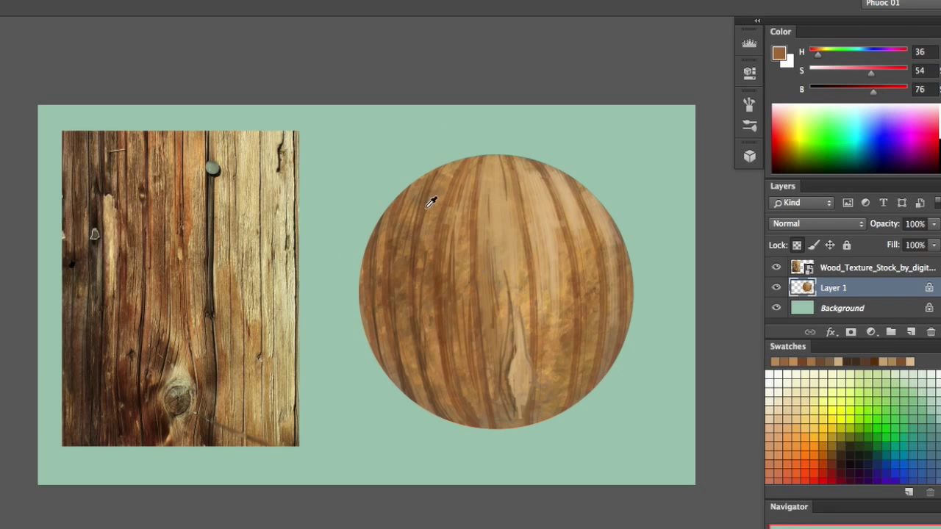
{"action": "left_click", "coordinate": [416, 252], "text": "alt"}
{"action": "left_click", "coordinate": [413, 229], "text": "alt"}
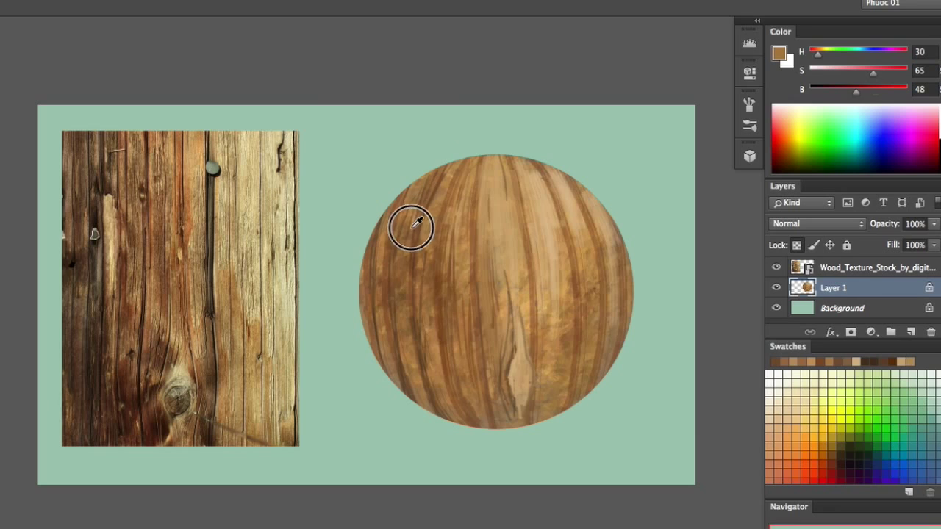
{"action": "left_click", "coordinate": [407, 354], "text": "alt"}
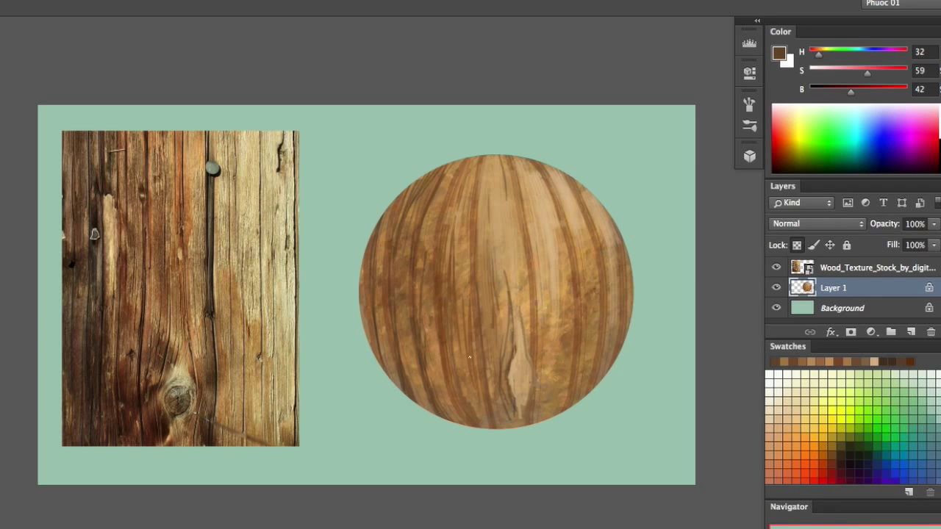
{"action": "left_click", "coordinate": [450, 348], "text": "alt"}
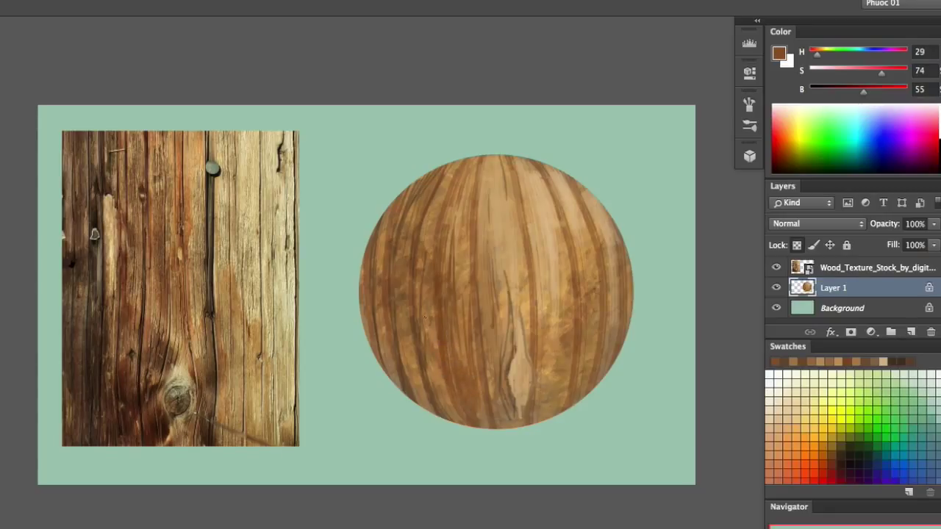
- Paint a small hole on the sphere's left side and darken nearby cracks, lowering the brown to a near-black (H 29, S 15, B 13)
{"action": "left_click_drag", "start_coordinate": [862, 94], "coordinate": [844, 90]}
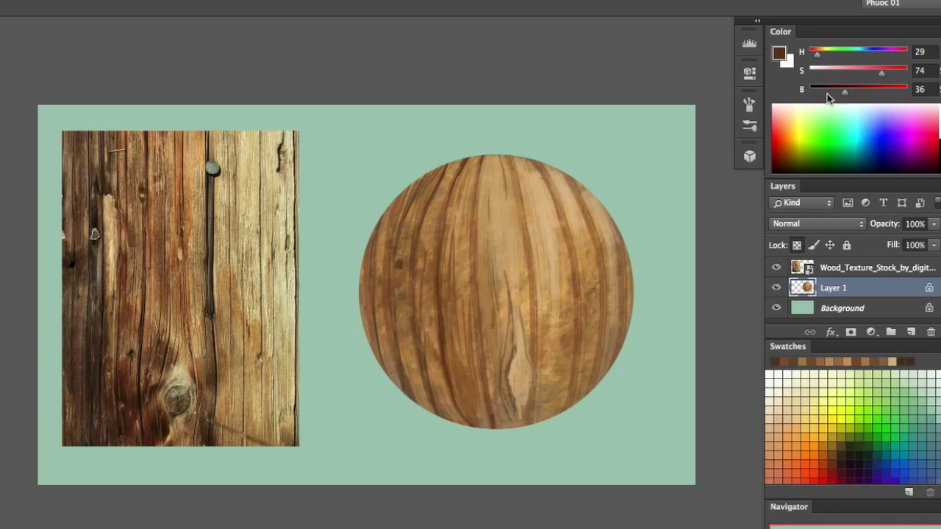
{"action": "left_click_drag", "start_coordinate": [835, 74], "coordinate": [823, 74]}
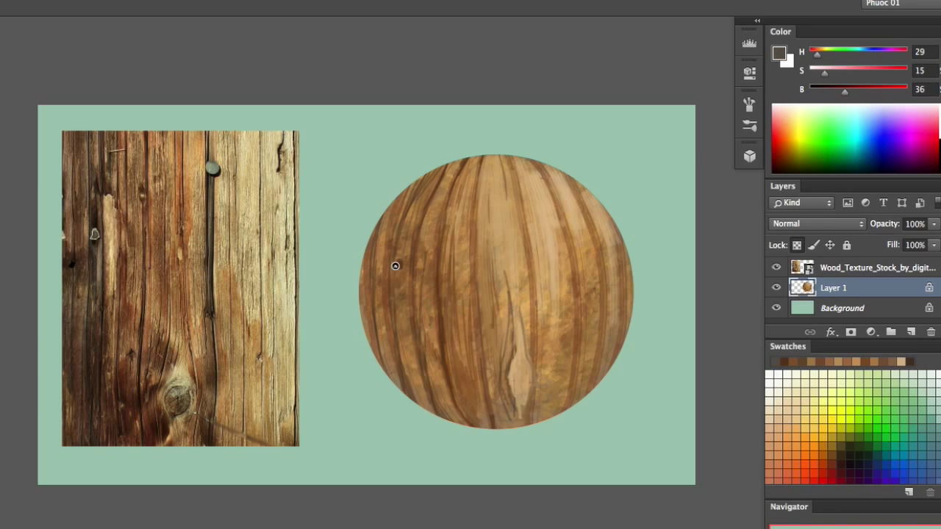
{"action": "left_click_drag", "start_coordinate": [845, 91], "coordinate": [821, 92]}
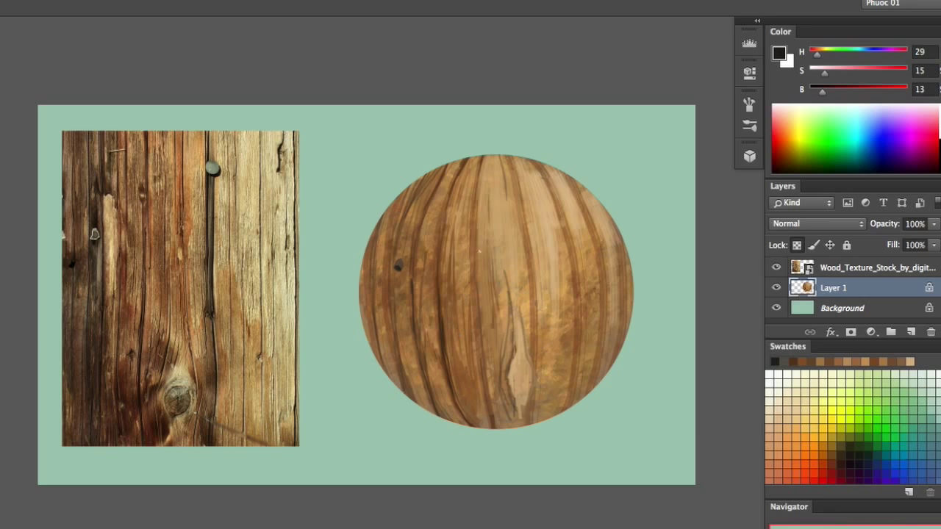
- Paint a ringed knot at the sphere's lower centre in sampled tan and dark brown, with a dark grain line along its right side
{"action": "left_click", "coordinate": [546, 221], "text": "alt"}
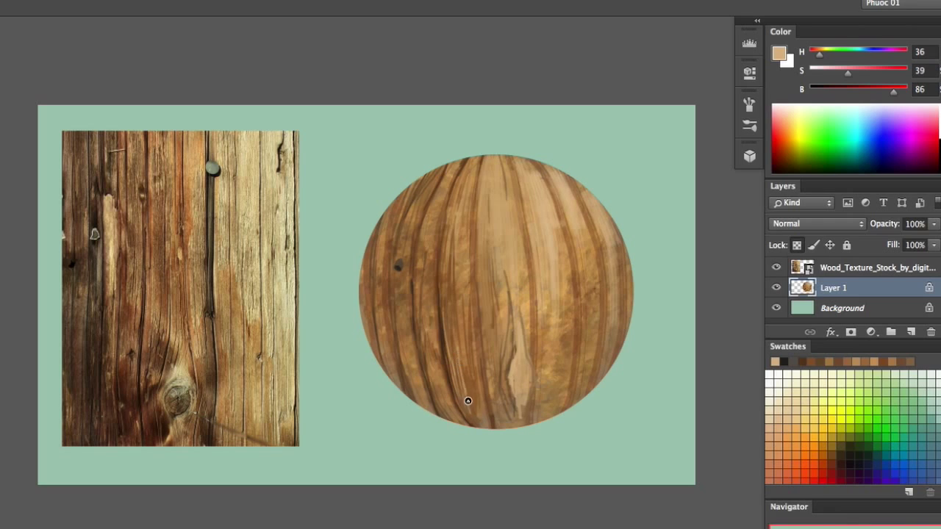
{"action": "left_click", "coordinate": [439, 333], "text": "alt"}
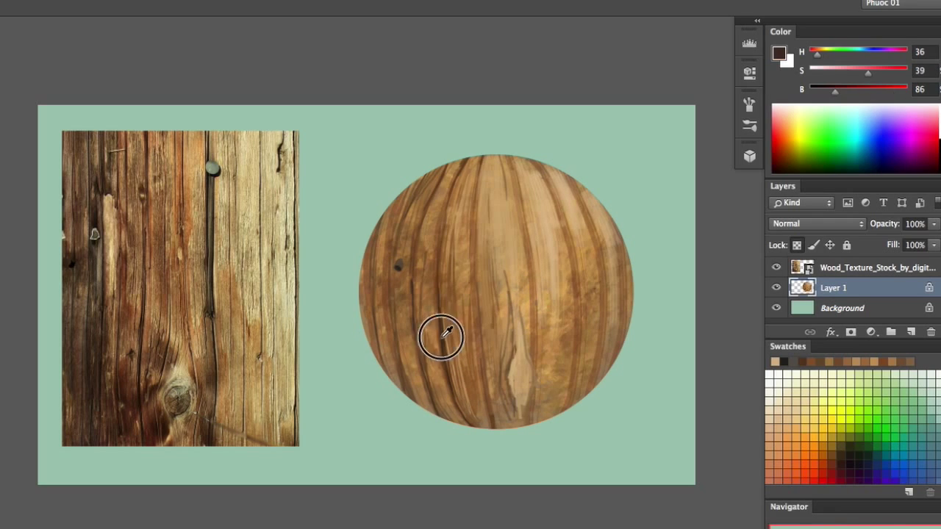
{"action": "left_click_drag", "start_coordinate": [534, 286], "coordinate": [534, 366]}
{"action": "mouse_move", "coordinate": [534, 308]}
{"action": "left_mouse_down"}
{"action": "mouse_move", "coordinate": [536, 380]}
{"action": "mouse_move", "coordinate": [509, 379]}
{"action": "mouse_move", "coordinate": [518, 362]}
{"action": "mouse_move", "coordinate": [522, 384]}
{"action": "left_mouse_up"}
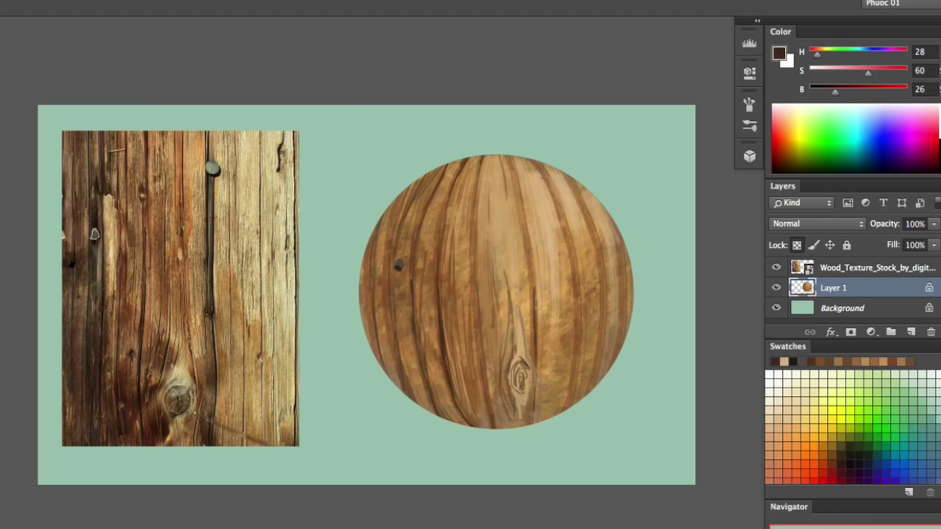
{"action": "left_click", "coordinate": [520, 329], "text": "alt"}
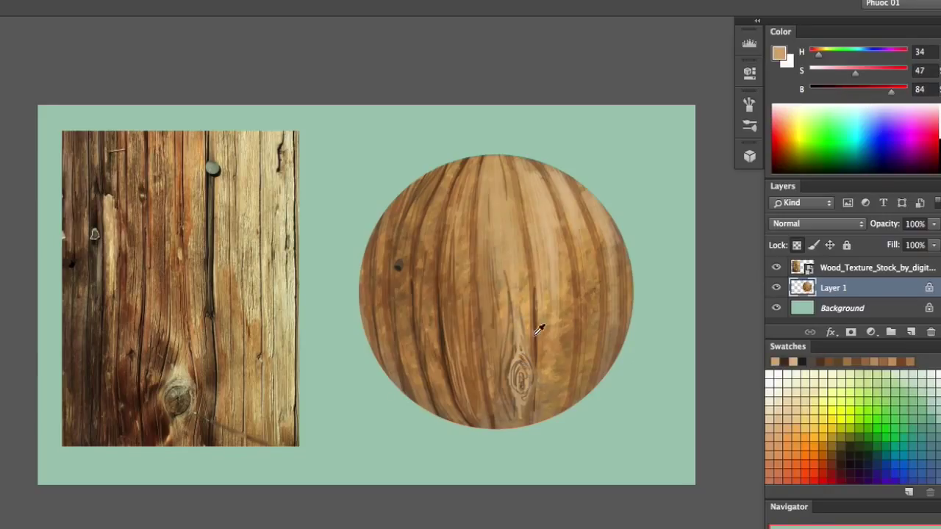
{"action": "left_click", "coordinate": [450, 323], "text": "alt"}
{"action": "left_click_drag", "start_coordinate": [538, 313], "coordinate": [533, 424]}
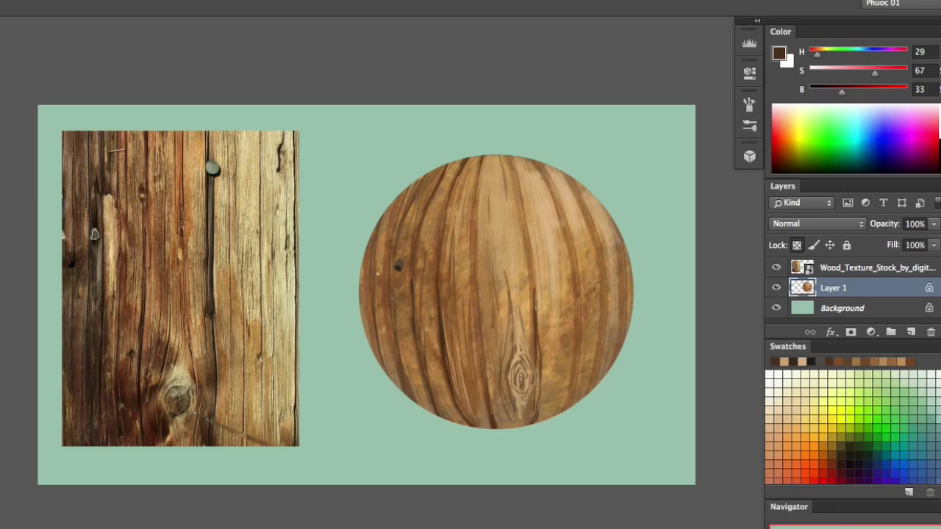
- Paint dark brown grain lines along the sphere's left edge and blend in a muted grey-brown (H 30, S 29, B 60)
{"action": "mouse_move", "coordinate": [370, 277]}
{"action": "left_mouse_down"}
{"action": "mouse_move", "coordinate": [377, 359]}
{"action": "mouse_move", "coordinate": [374, 346]}
{"action": "left_mouse_up"}
{"action": "left_click_drag", "start_coordinate": [369, 258], "coordinate": [382, 366]}
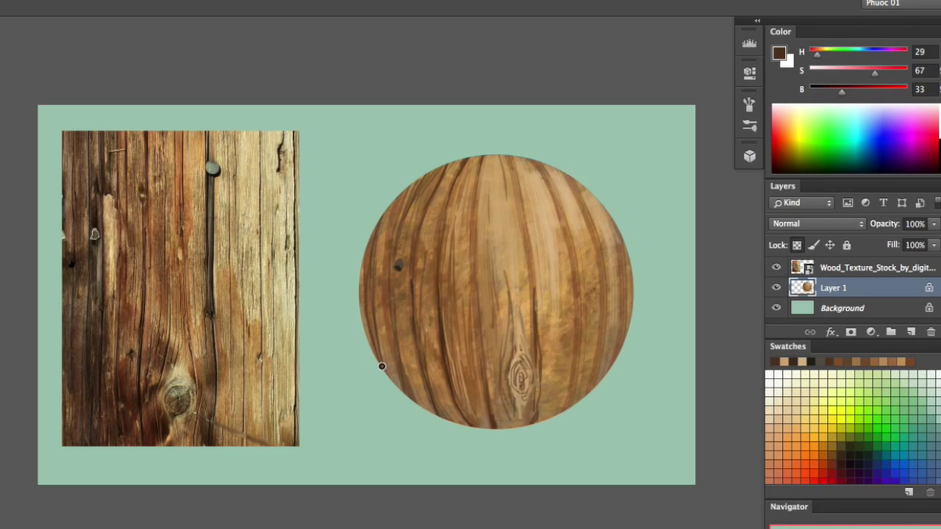
{"action": "left_click", "coordinate": [367, 250], "text": "alt"}
{"action": "left_click_drag", "start_coordinate": [869, 76], "coordinate": [838, 73]}
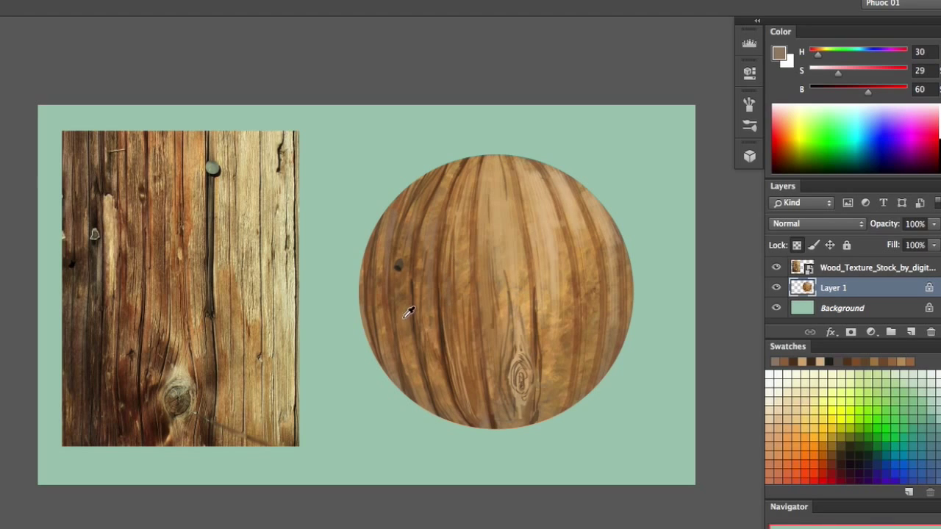
- Paint grey weathered streaks on the sphere's left side with the 100 px textured brush tip in dark grey-brown (H 35, S 16, B 32)
{"action": "left_click", "coordinate": [463, 228], "text": "alt"}
{"action": "mouse_move", "coordinate": [846, 75]}
{"action": "left_mouse_down"}
{"action": "mouse_move", "coordinate": [823, 76]}
{"action": "mouse_move", "coordinate": [848, 98]}
{"action": "mouse_move", "coordinate": [840, 90]}
{"action": "left_mouse_up"}
{"action": "right_click", "coordinate": [411, 388]}
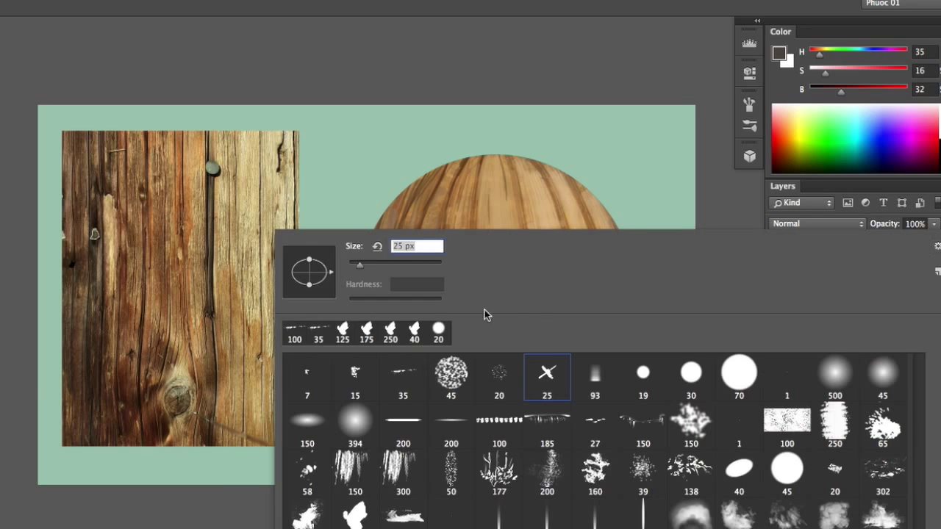
{"action": "left_click", "coordinate": [499, 422]}
{"action": "key", "text": "Return"}
{"action": "left_click_drag", "start_coordinate": [501, 296], "coordinate": [505, 294]}
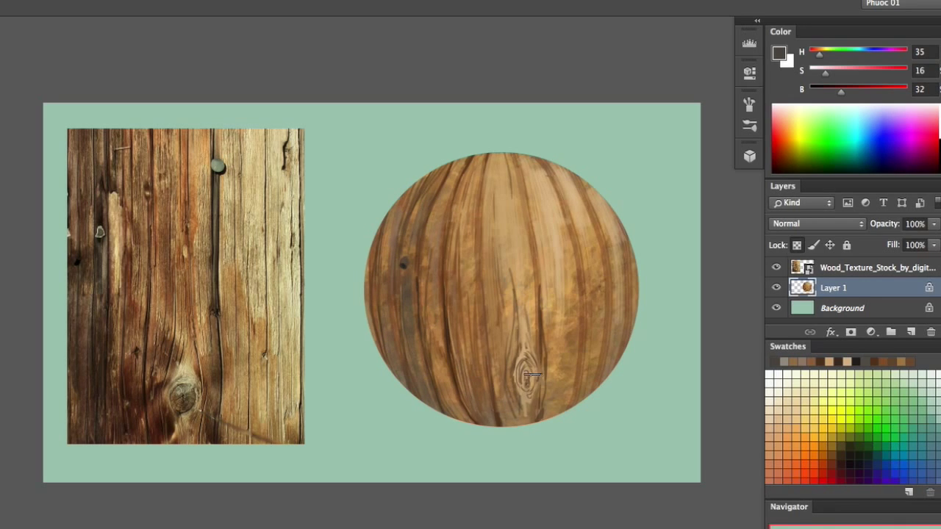
- Brush a saturated brown (H 34, S 84, B 56) over the bands left of centre and the sphere's lower right
{"action": "left_click", "coordinate": [478, 362], "text": "alt"}
{"action": "left_click_drag", "start_coordinate": [871, 74], "coordinate": [865, 95]}
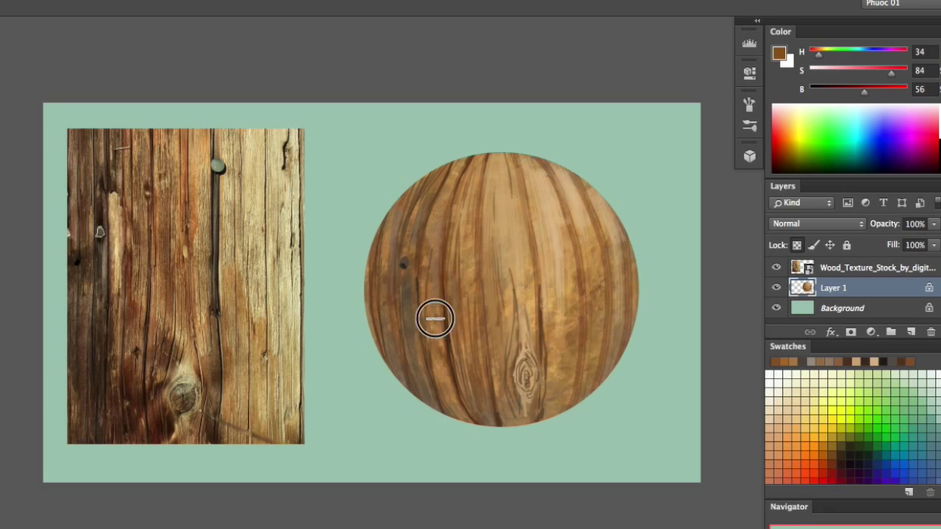
{"action": "mouse_move", "coordinate": [442, 337]}
{"action": "left_mouse_down"}
{"action": "mouse_move", "coordinate": [443, 382]}
{"action": "mouse_move", "coordinate": [472, 390]}
{"action": "left_mouse_up"}
{"action": "left_click", "coordinate": [554, 414]}
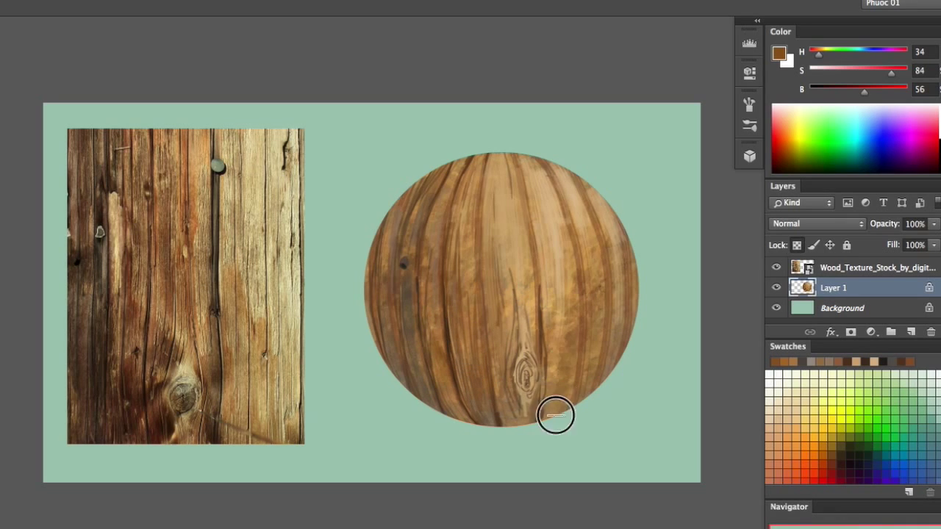
- Set the foreground colour to a dark reddish brown (H 20, S 79, B 40) and streak it along the sphere's grain
{"action": "left_click", "coordinate": [781, 54]}
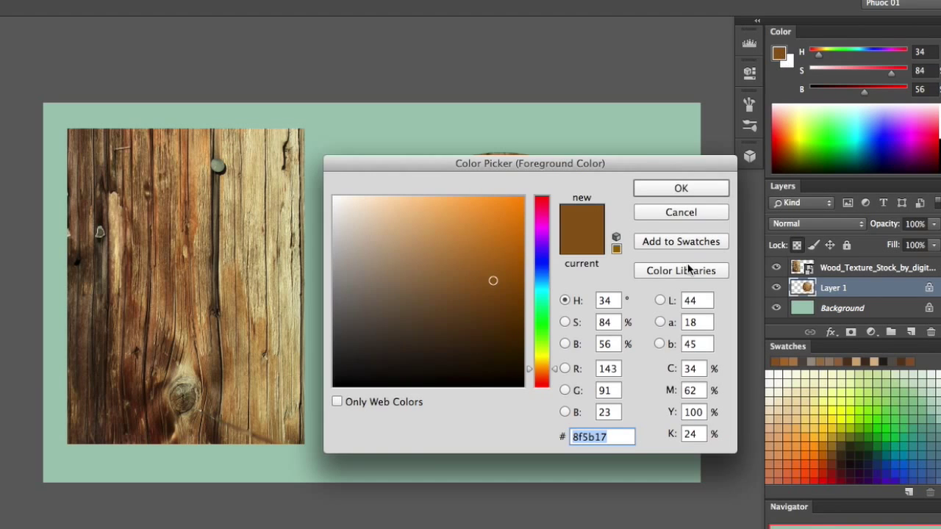
{"action": "left_click_drag", "start_coordinate": [544, 369], "coordinate": [531, 376]}
{"action": "left_click", "coordinate": [481, 312]}
{"action": "left_click", "coordinate": [681, 188]}
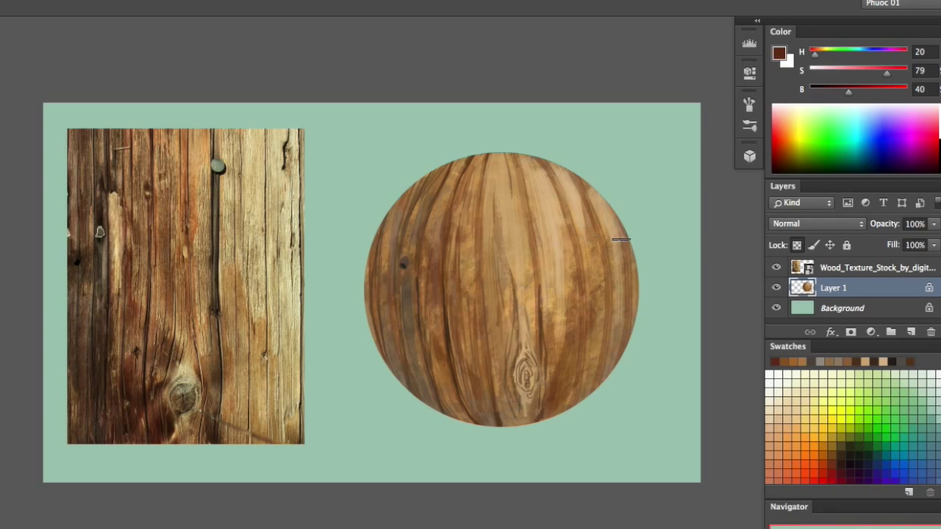
- Paint tan and brown grain streaks right of the sphere's centre with sampled colours, redoing the upper brown stroke
{"action": "left_click", "coordinate": [567, 188], "text": "alt"}
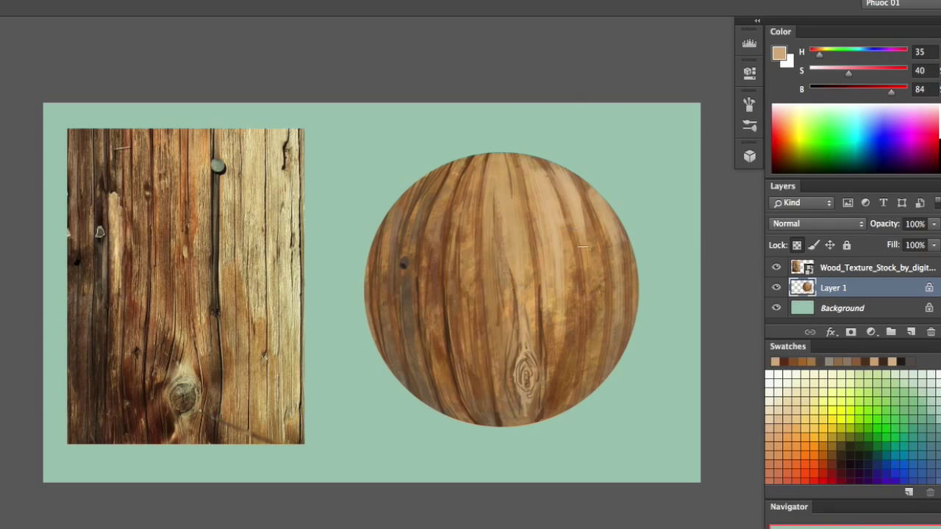
{"action": "left_click", "coordinate": [540, 317], "text": "alt"}
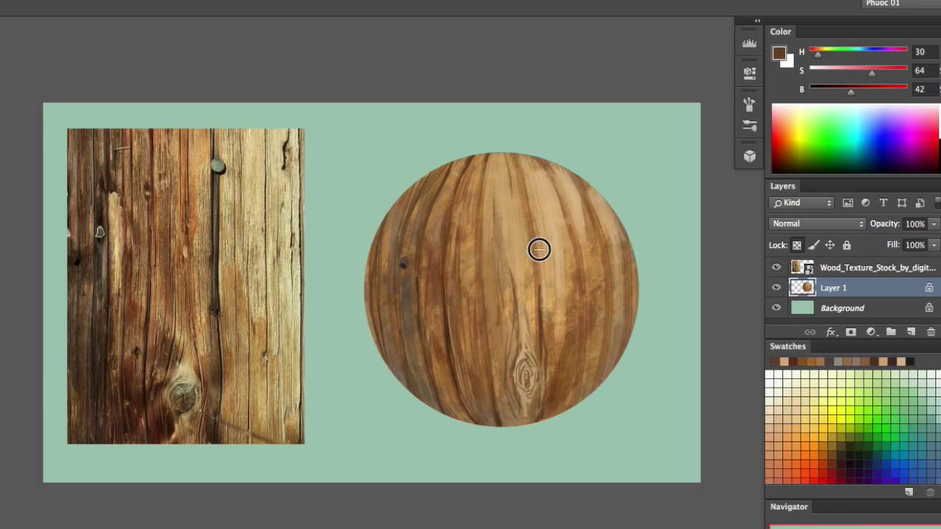
{"action": "left_click_drag", "start_coordinate": [527, 185], "coordinate": [540, 252]}
{"action": "key", "text": "super+z"}
{"action": "left_click_drag", "start_coordinate": [527, 187], "coordinate": [541, 255]}
{"action": "left_click_drag", "start_coordinate": [543, 357], "coordinate": [543, 388]}
- Switch to the 15 px brush tip and paint thin grain lines left of the knot in sampled dark brown
{"action": "right_click", "coordinate": [602, 320]}
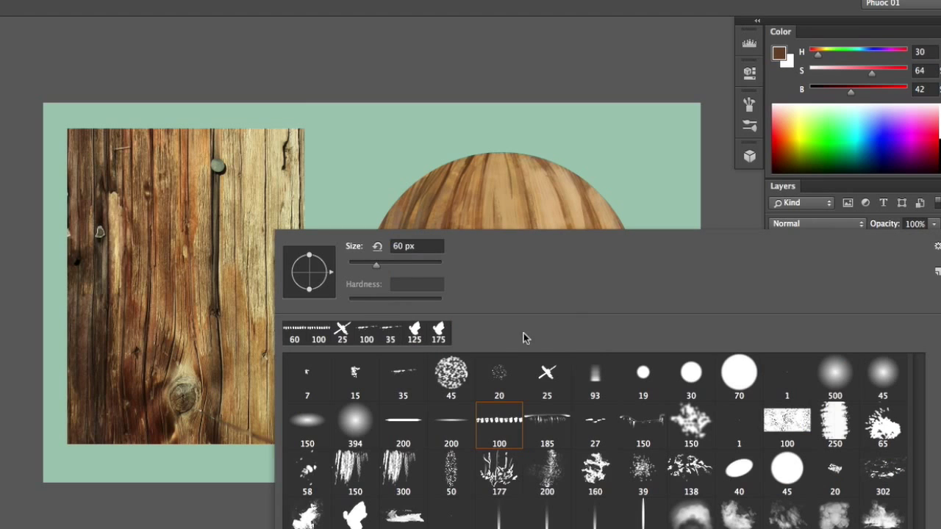
{"action": "left_click", "coordinate": [354, 374]}
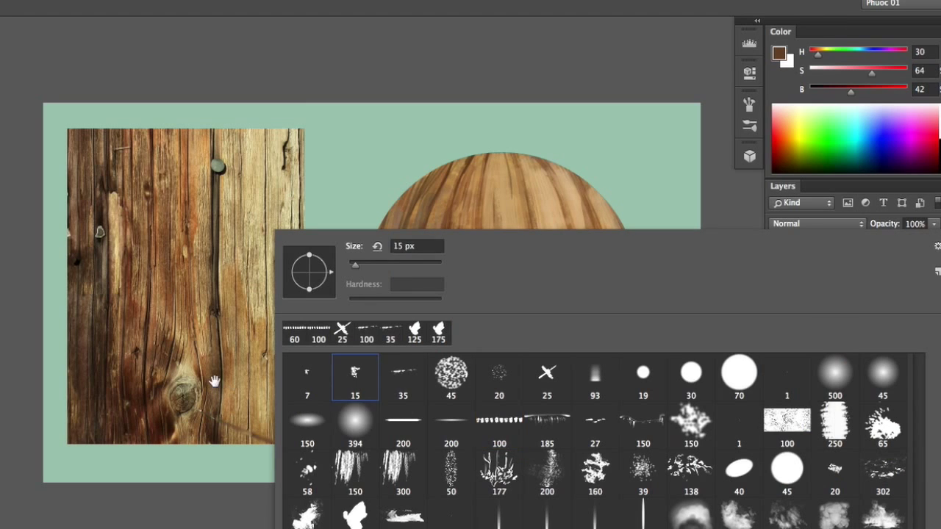
{"action": "left_click", "coordinate": [214, 381]}
{"action": "left_click", "coordinate": [448, 333], "text": "alt"}
{"action": "left_click_drag", "start_coordinate": [485, 326], "coordinate": [496, 380]}
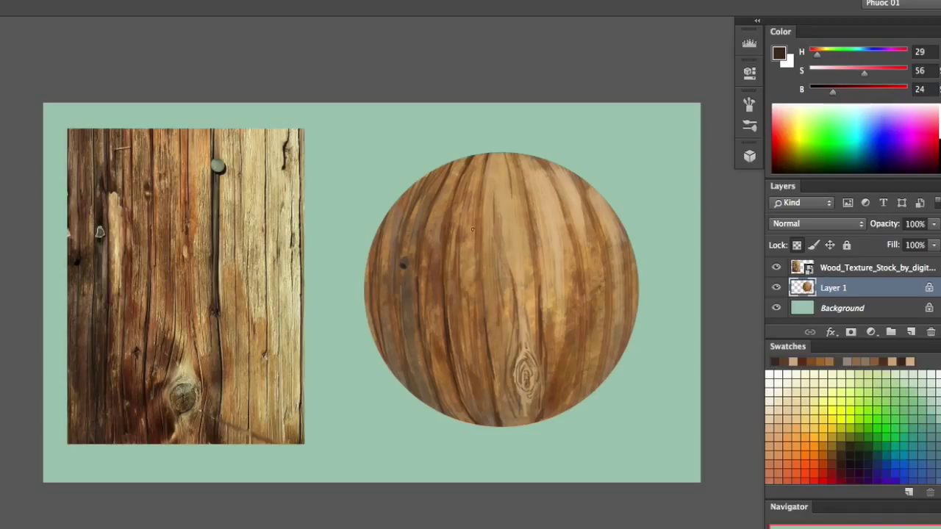
- Add thin dark lines at the sphere's upper centre and a long dark crack running down to the right of the knot
{"action": "left_click_drag", "start_coordinate": [482, 202], "coordinate": [480, 250]}
{"action": "mouse_move", "coordinate": [531, 229]}
{"action": "left_mouse_down"}
{"action": "mouse_move", "coordinate": [530, 197]}
{"action": "mouse_move", "coordinate": [536, 264]}
{"action": "mouse_move", "coordinate": [536, 248]}
{"action": "left_mouse_up"}
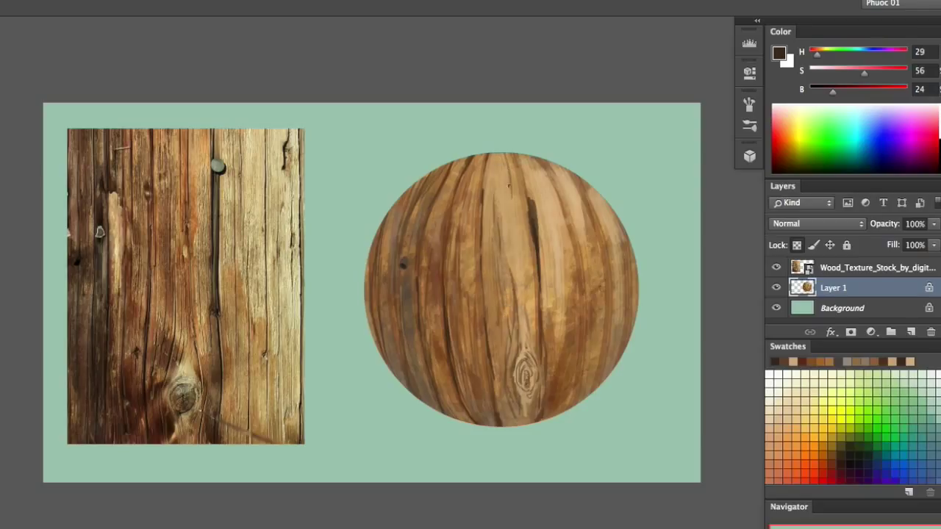
{"action": "mouse_move", "coordinate": [522, 288]}
{"action": "left_mouse_down"}
{"action": "mouse_move", "coordinate": [535, 344]}
{"action": "mouse_move", "coordinate": [537, 289]}
{"action": "mouse_move", "coordinate": [540, 421]}
{"action": "left_mouse_up"}
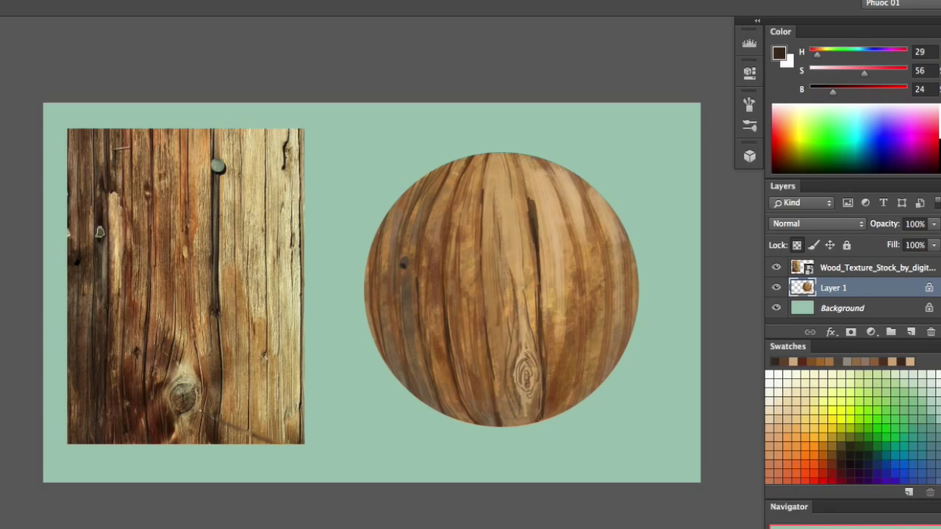
- Lower the brown's brightness to 8 and deepen the main cracks at the sphere's centre, lower left and right
{"action": "left_click_drag", "start_coordinate": [832, 89], "coordinate": [817, 90]}
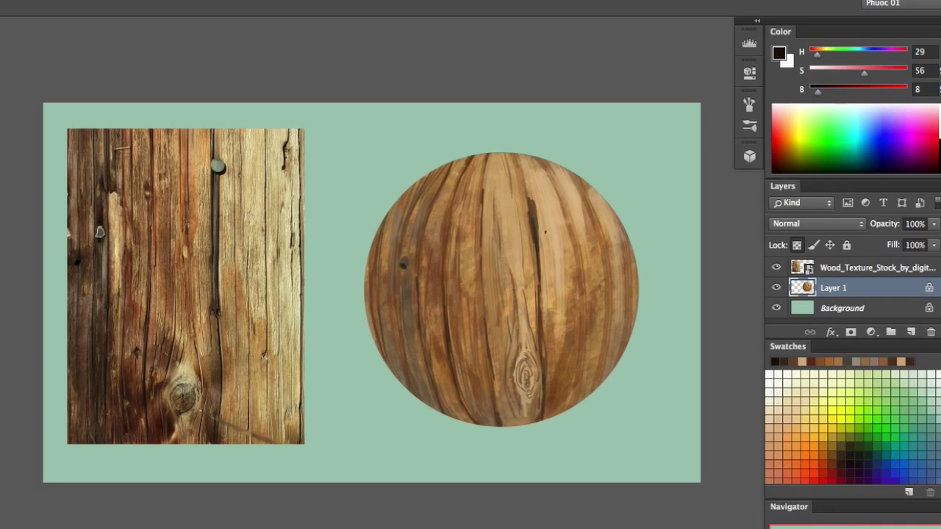
{"action": "left_click_drag", "start_coordinate": [542, 324], "coordinate": [543, 411]}
{"action": "left_click_drag", "start_coordinate": [494, 386], "coordinate": [502, 428]}
{"action": "left_click_drag", "start_coordinate": [449, 347], "coordinate": [477, 429]}
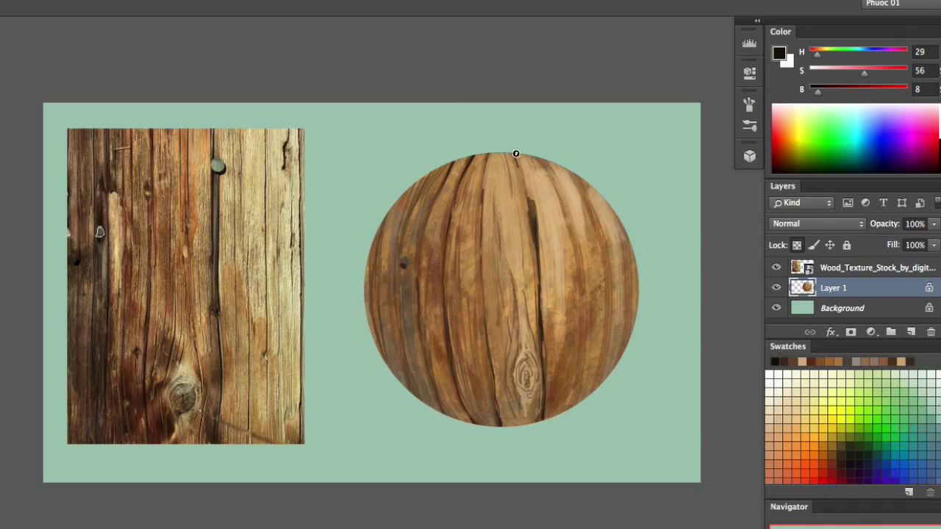
{"action": "left_click_drag", "start_coordinate": [576, 247], "coordinate": [584, 322]}
- Highlight the small hole with light tan (H 36, S 41, B 92) and add pale flecks (H 35, S 38, B 98) near the sphere's centre
{"action": "left_click", "coordinate": [404, 263], "text": "alt"}
{"action": "left_click", "coordinate": [568, 184], "text": "alt"}
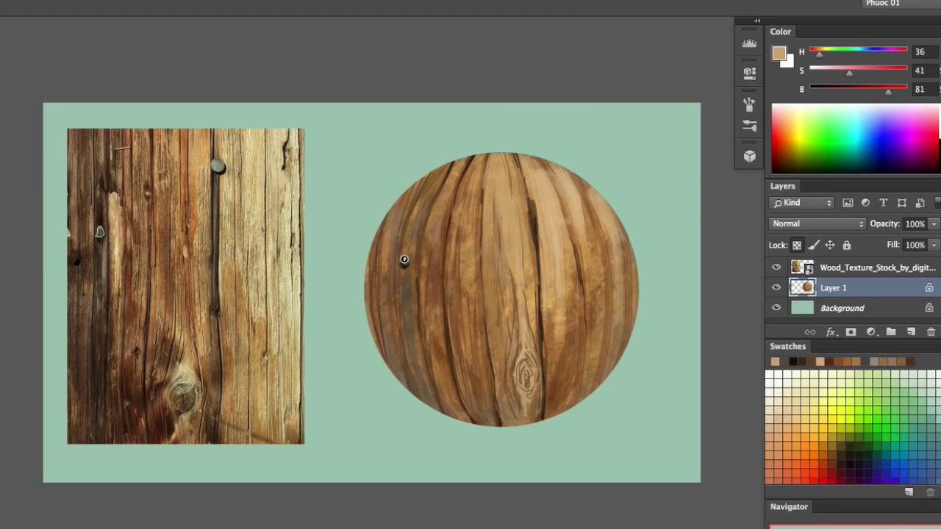
{"action": "left_click_drag", "start_coordinate": [869, 86], "coordinate": [898, 91]}
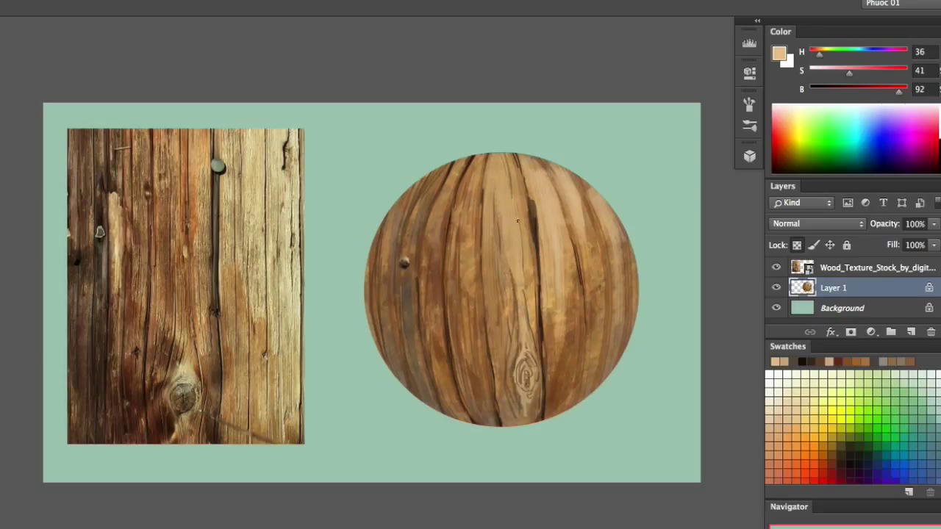
{"action": "left_click", "coordinate": [545, 200], "text": "alt"}
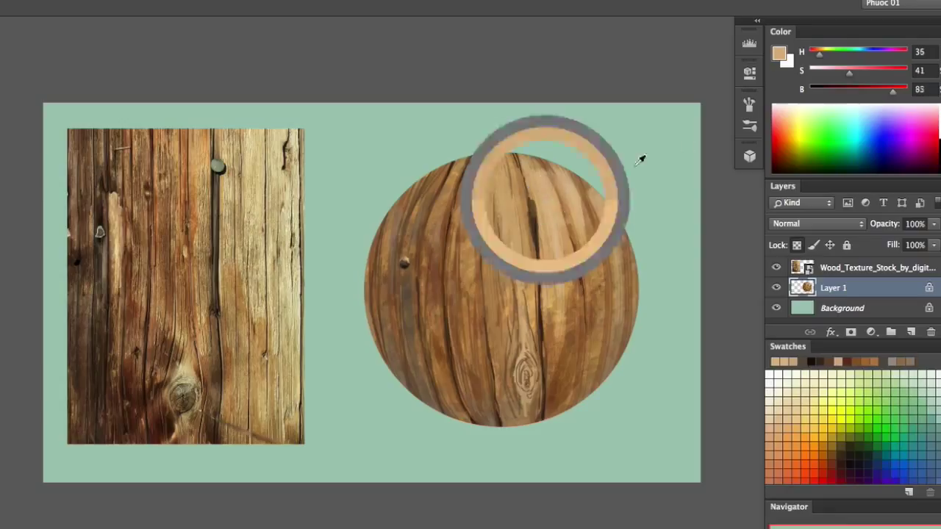
{"action": "mouse_move", "coordinate": [850, 73]}
{"action": "left_mouse_down"}
{"action": "mouse_move", "coordinate": [903, 88]}
{"action": "mouse_move", "coordinate": [845, 74]}
{"action": "left_mouse_up"}
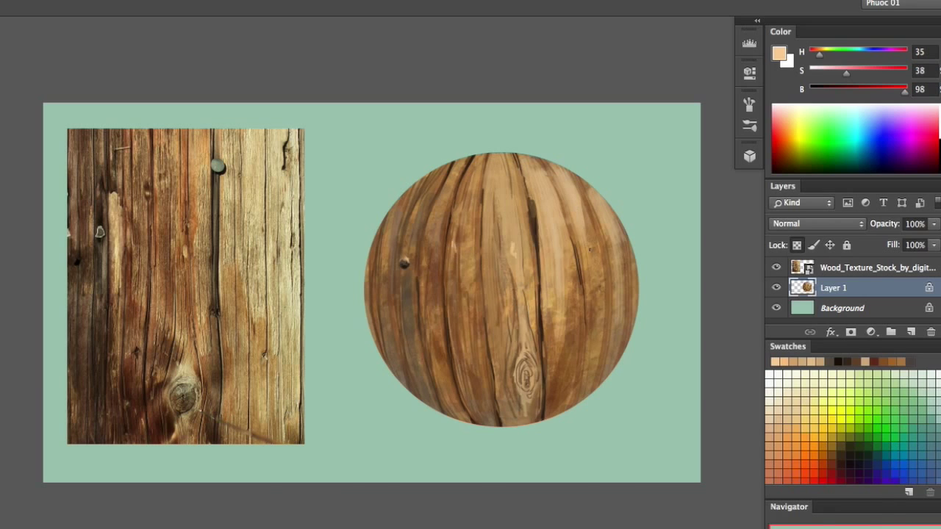
- Change the brush tip and blend sampled browns (H 32–36, S 53–56, B 59–73) into the planks on the sphere's left half
{"action": "right_click", "coordinate": [585, 244]}
{"action": "left_click", "coordinate": [364, 523]}
{"action": "left_click", "coordinate": [474, 206]}
{"action": "left_click_drag", "start_coordinate": [463, 238], "coordinate": [463, 293]}
{"action": "left_click", "coordinate": [471, 245], "text": "alt"}
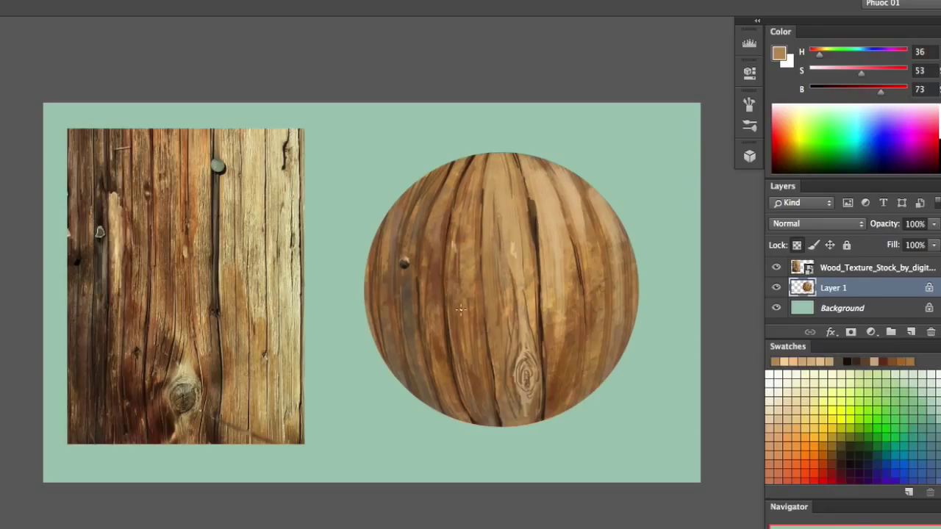
{"action": "left_click", "coordinate": [447, 285], "text": "alt"}
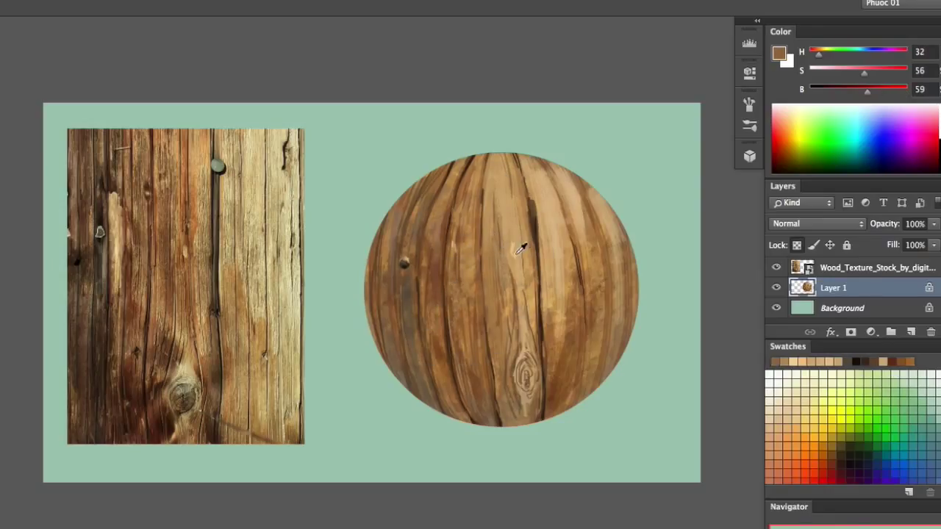
{"action": "left_click", "coordinate": [441, 222], "text": "alt"}
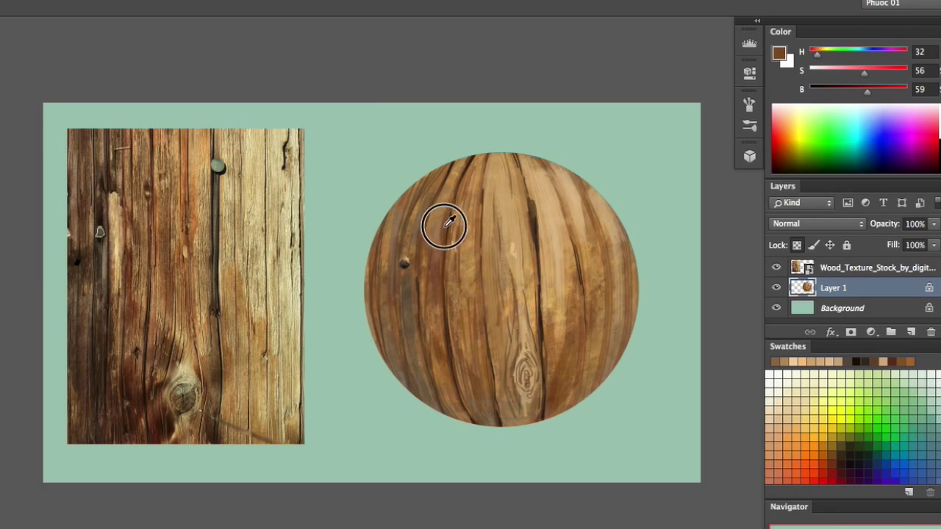
{"action": "left_click", "coordinate": [448, 189], "text": "alt"}
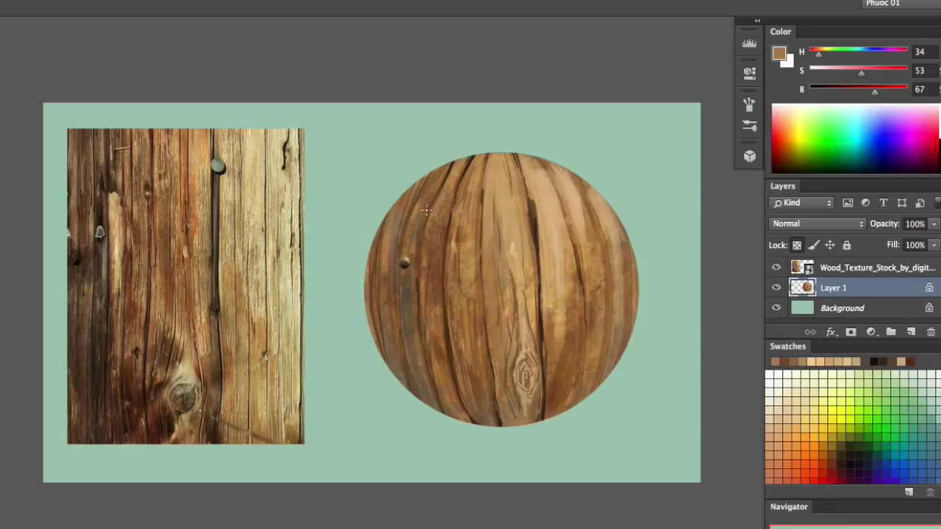
- Add rough dark brown marks (H 27, S 68, B 33) along the left-centre crack, around the knot and on the lower right
{"action": "left_click", "coordinate": [471, 158], "text": "alt"}
{"action": "mouse_move", "coordinate": [468, 168]}
{"action": "left_mouse_down"}
{"action": "mouse_move", "coordinate": [480, 262]}
{"action": "mouse_move", "coordinate": [467, 230]}
{"action": "mouse_move", "coordinate": [455, 230]}
{"action": "mouse_move", "coordinate": [461, 353]}
{"action": "mouse_move", "coordinate": [448, 263]}
{"action": "mouse_move", "coordinate": [455, 382]}
{"action": "mouse_move", "coordinate": [476, 421]}
{"action": "left_mouse_up"}
{"action": "key", "text": "super+z"}
{"action": "left_click", "coordinate": [458, 399], "text": "alt"}
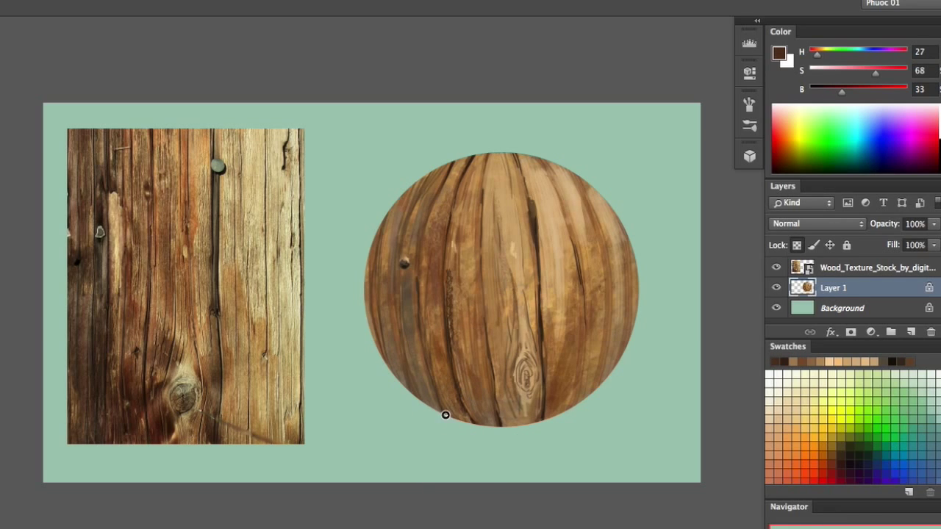
{"action": "left_click_drag", "start_coordinate": [512, 295], "coordinate": [513, 364]}
{"action": "left_click_drag", "start_coordinate": [539, 385], "coordinate": [546, 318]}
{"action": "left_click_drag", "start_coordinate": [543, 382], "coordinate": [556, 331]}
{"action": "mouse_move", "coordinate": [545, 420]}
{"action": "left_mouse_down"}
{"action": "mouse_move", "coordinate": [554, 385]}
{"action": "mouse_move", "coordinate": [549, 425]}
{"action": "mouse_move", "coordinate": [570, 371]}
{"action": "left_mouse_up"}
{"action": "left_click_drag", "start_coordinate": [580, 393], "coordinate": [585, 323]}
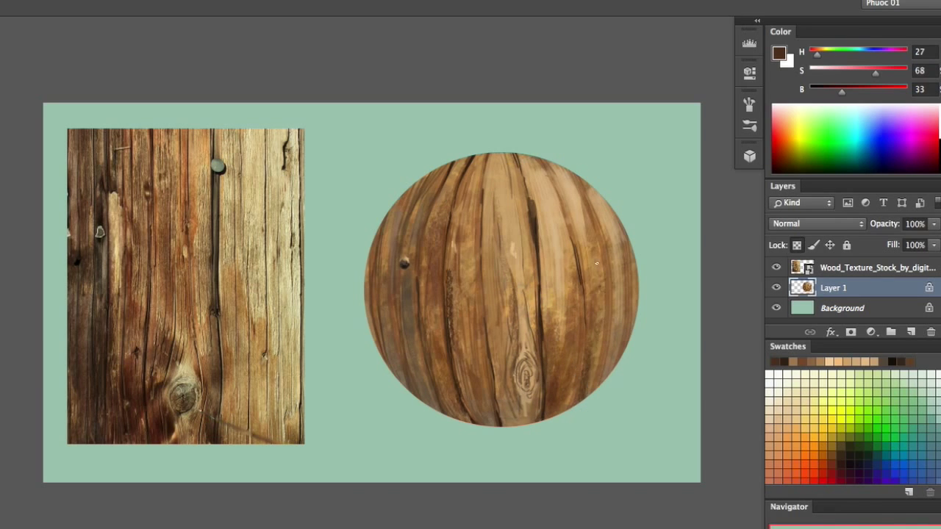
- Switch brush tips and paint thin dark cracks (H 30, S 54, B 19) down the sphere's right side and edge
{"action": "right_click", "coordinate": [590, 276]}
{"action": "left_click", "coordinate": [364, 374]}
{"action": "left_click", "coordinate": [246, 386]}
{"action": "left_click", "coordinate": [542, 220], "text": "alt"}
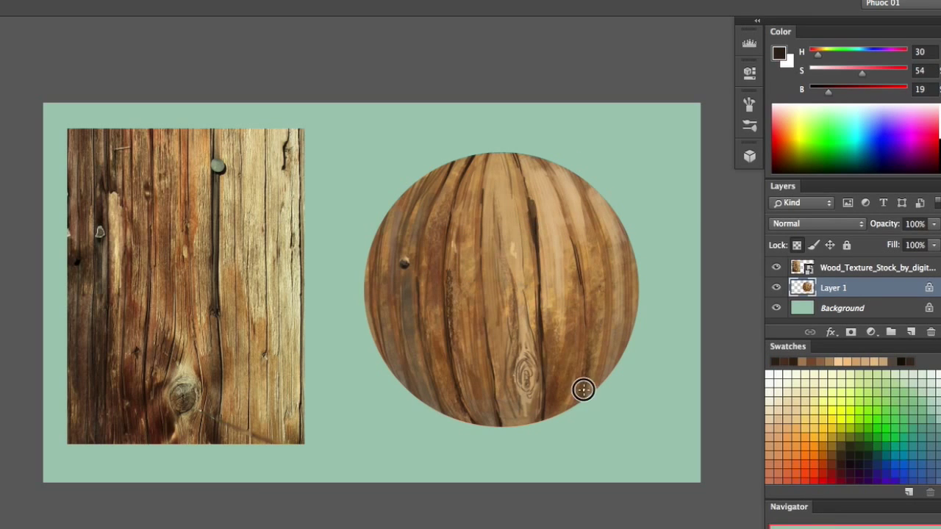
{"action": "left_click_drag", "start_coordinate": [580, 392], "coordinate": [591, 361]}
{"action": "mouse_move", "coordinate": [613, 319]}
{"action": "left_mouse_down"}
{"action": "mouse_move", "coordinate": [609, 265]}
{"action": "mouse_move", "coordinate": [607, 360]}
{"action": "mouse_move", "coordinate": [617, 316]}
{"action": "left_mouse_up"}
{"action": "mouse_move", "coordinate": [579, 179]}
{"action": "left_mouse_down"}
{"action": "mouse_move", "coordinate": [609, 266]}
{"action": "mouse_move", "coordinate": [621, 275]}
{"action": "mouse_move", "coordinate": [602, 190]}
{"action": "mouse_move", "coordinate": [620, 244]}
{"action": "left_mouse_up"}
{"action": "key", "text": "super+z"}
{"action": "left_click_drag", "start_coordinate": [610, 210], "coordinate": [626, 280]}
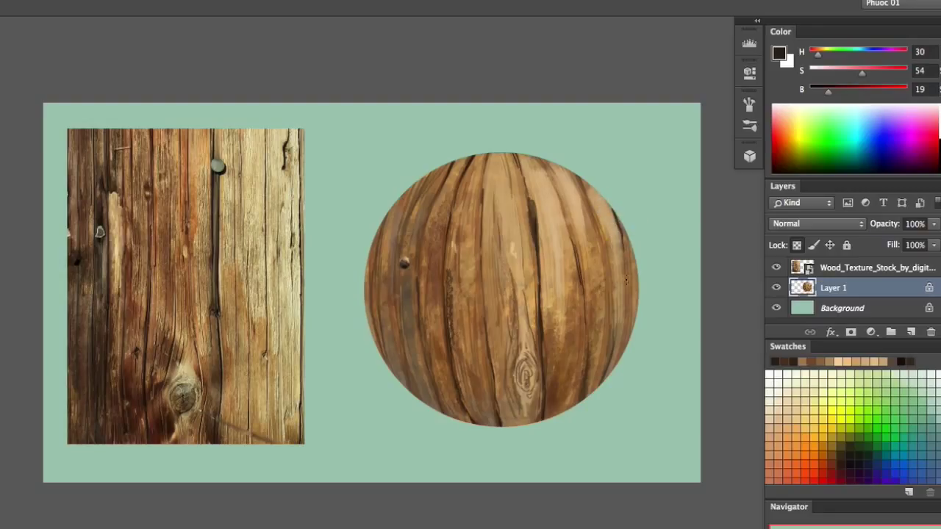
{"action": "mouse_move", "coordinate": [617, 220]}
{"action": "left_mouse_down"}
{"action": "mouse_move", "coordinate": [630, 279]}
{"action": "mouse_move", "coordinate": [623, 351]}
{"action": "left_mouse_up"}
- Paint a small round nail head in sampled near-black at the top of the sphere's main central crack
{"action": "left_click", "coordinate": [537, 195], "text": "alt"}
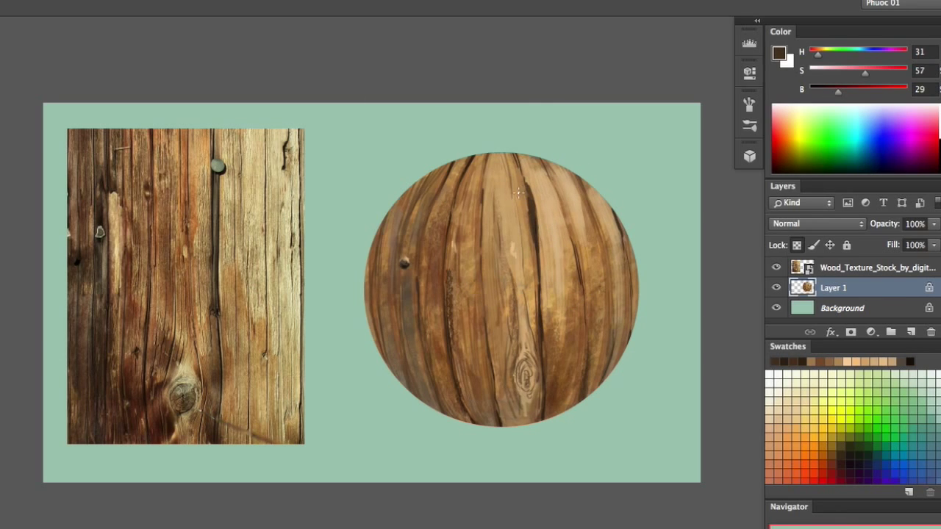
{"action": "left_click", "coordinate": [405, 261], "text": "alt"}
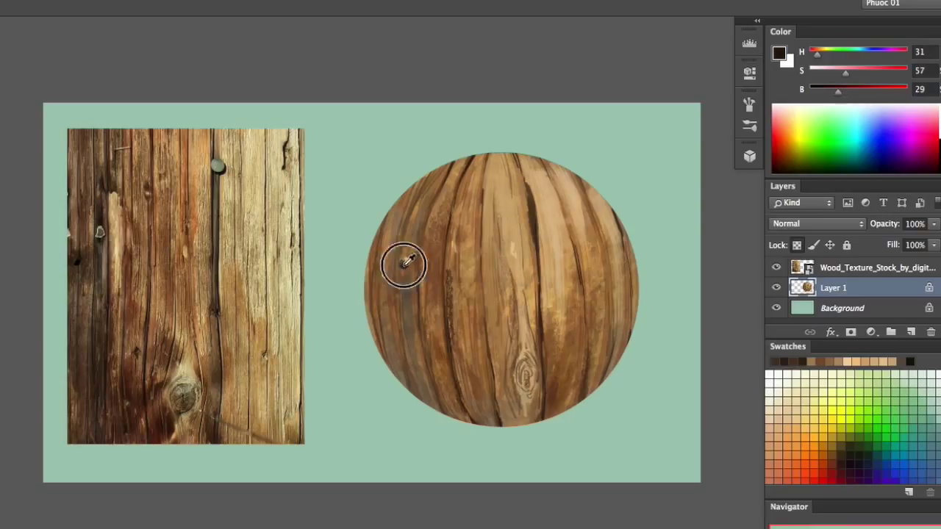
{"action": "left_click", "coordinate": [535, 201], "text": "alt"}
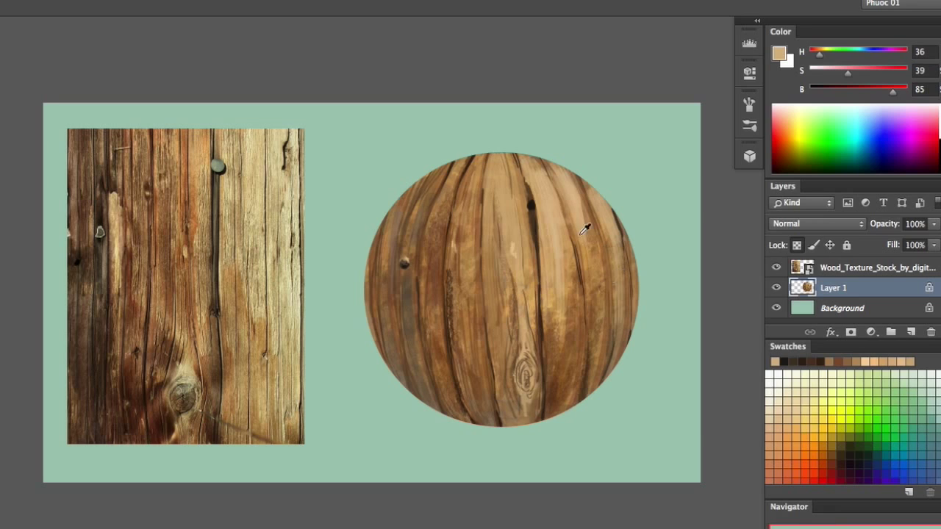
- Model the nail head with progressively lighter greys of hue 25: S 11, B 29; S 9, B 47; and S 11, B 61
{"action": "left_click", "coordinate": [532, 205], "text": "alt"}
{"action": "left_click", "coordinate": [781, 55]}
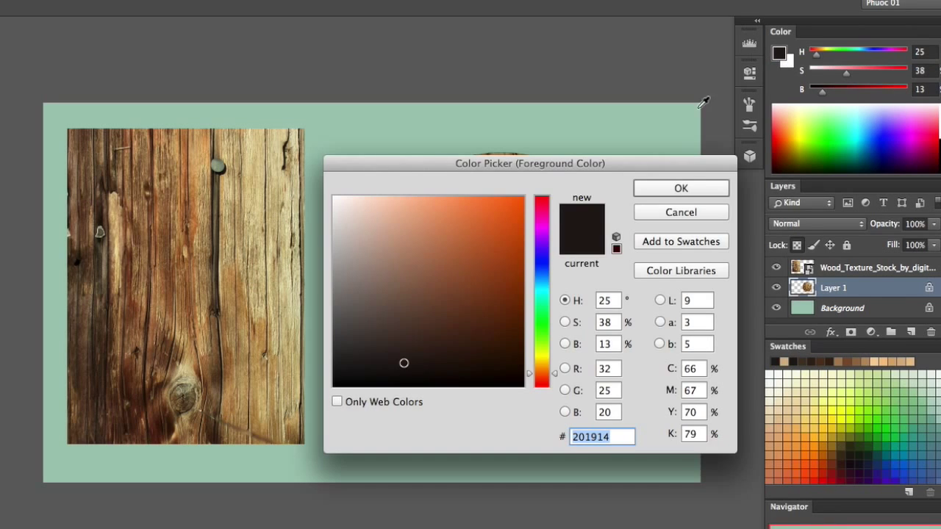
{"action": "left_click", "coordinate": [354, 331]}
{"action": "left_click", "coordinate": [659, 190]}
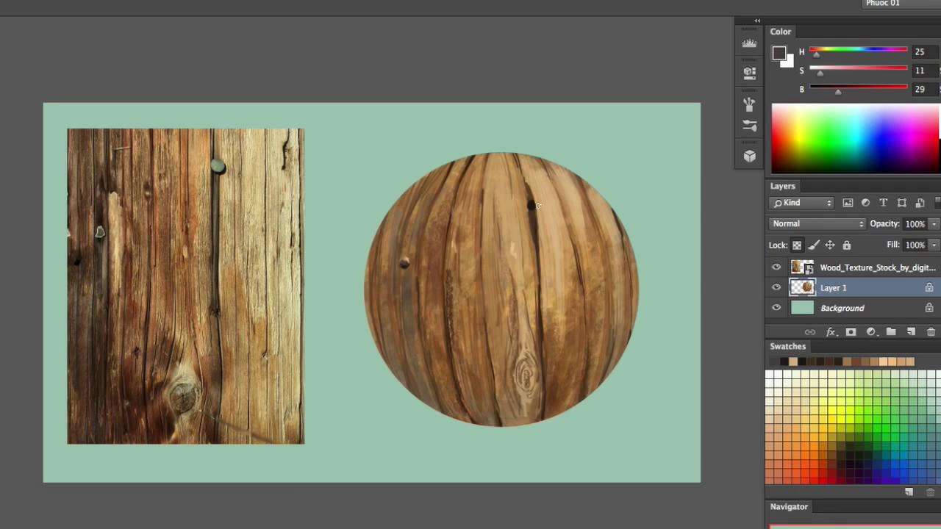
{"action": "left_click", "coordinate": [531, 205]}
{"action": "left_click", "coordinate": [778, 55]}
{"action": "left_click", "coordinate": [350, 298]}
{"action": "left_click", "coordinate": [674, 189]}
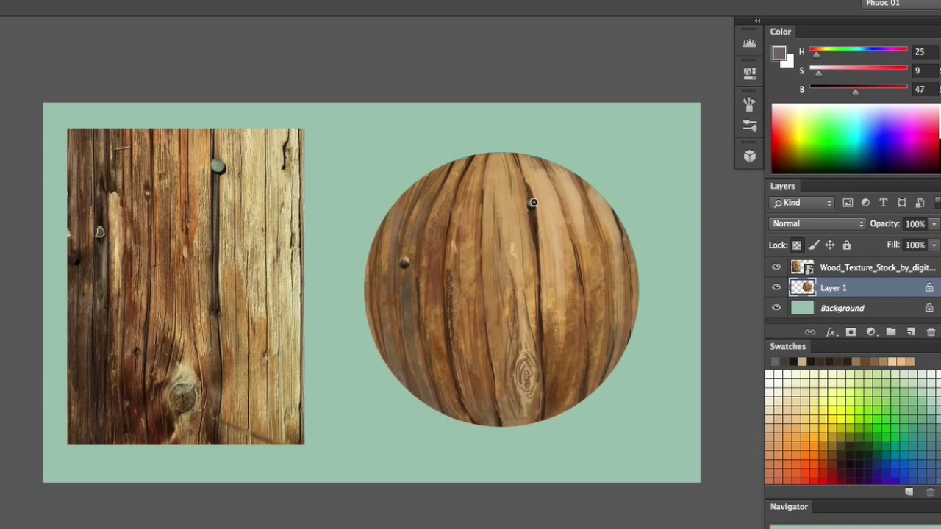
{"action": "left_click", "coordinate": [781, 55]}
{"action": "left_click", "coordinate": [355, 269]}
{"action": "left_click", "coordinate": [680, 187]}
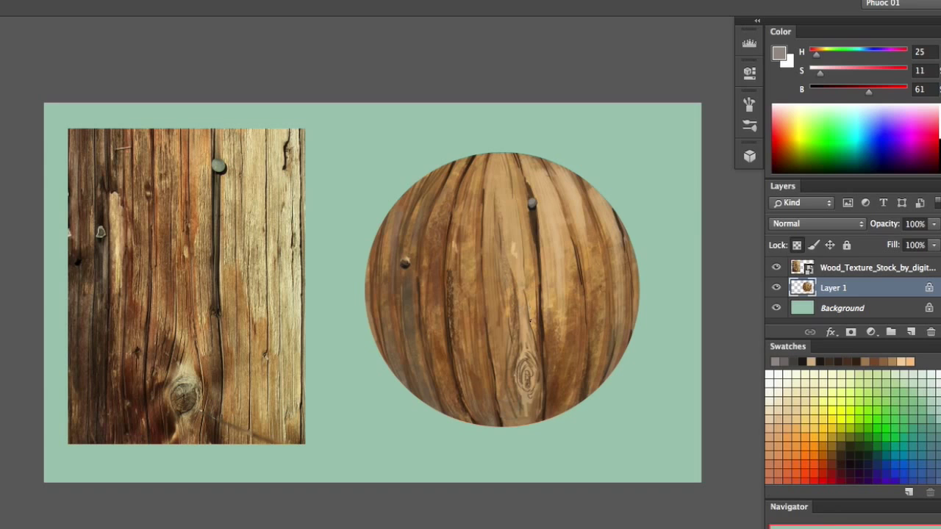
- Lower the sampled brown's brightness to 12 and deepen the cracks below the nail, left of centre, at the bottom and right of centre
{"action": "left_click", "coordinate": [521, 218], "text": "alt"}
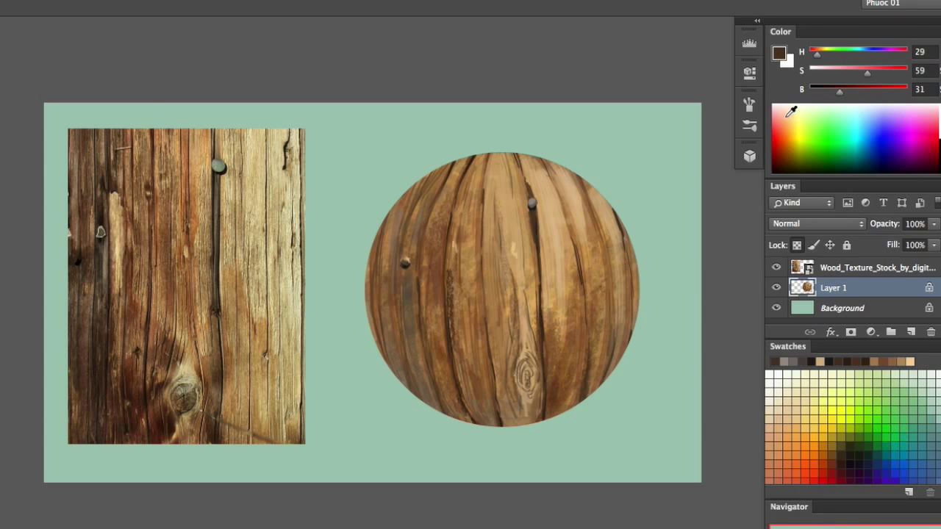
{"action": "left_click_drag", "start_coordinate": [839, 91], "coordinate": [821, 89]}
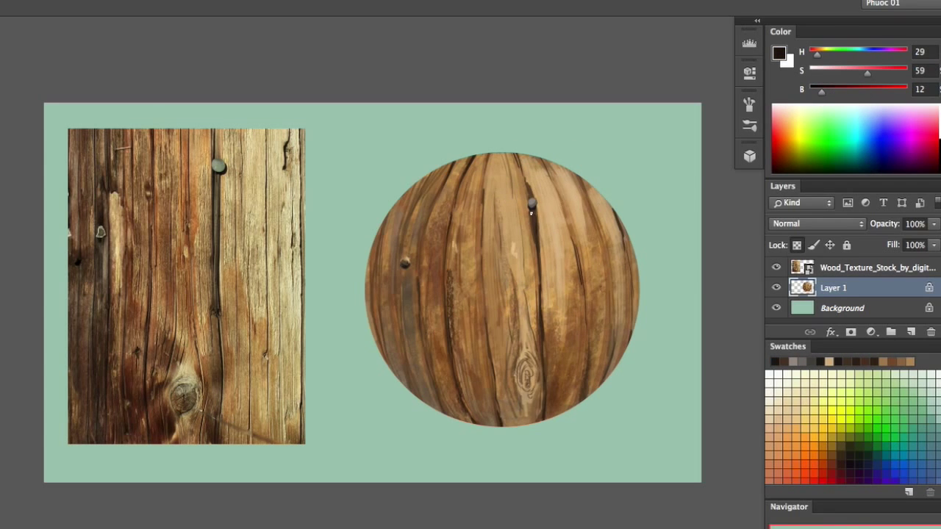
{"action": "left_click_drag", "start_coordinate": [530, 222], "coordinate": [538, 250]}
{"action": "left_click_drag", "start_coordinate": [483, 187], "coordinate": [485, 353]}
{"action": "left_click_drag", "start_coordinate": [472, 390], "coordinate": [485, 429]}
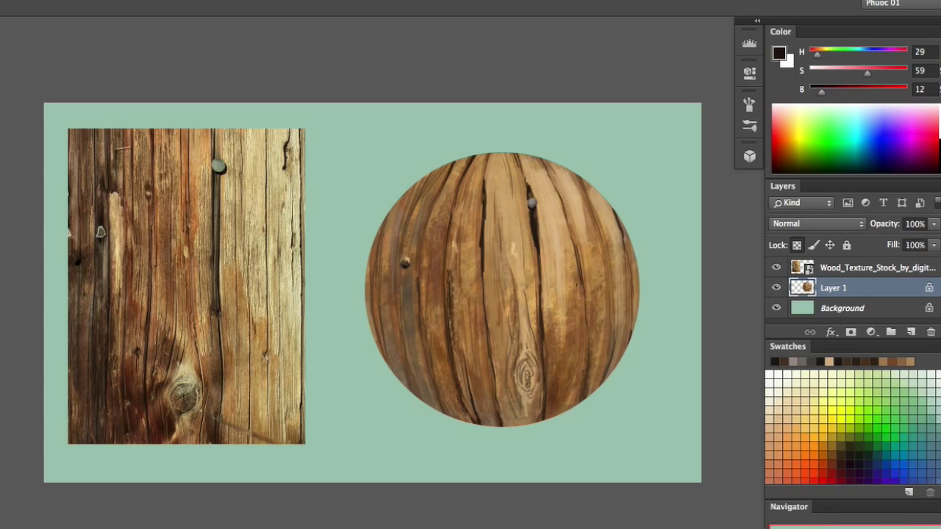
{"action": "left_click_drag", "start_coordinate": [582, 303], "coordinate": [579, 337]}
- Paint light streaks and brown touches beside the cracks on the sphere's right side, using sampled tans and browns
{"action": "left_click", "coordinate": [575, 200], "text": "alt"}
{"action": "left_click_drag", "start_coordinate": [586, 258], "coordinate": [594, 345]}
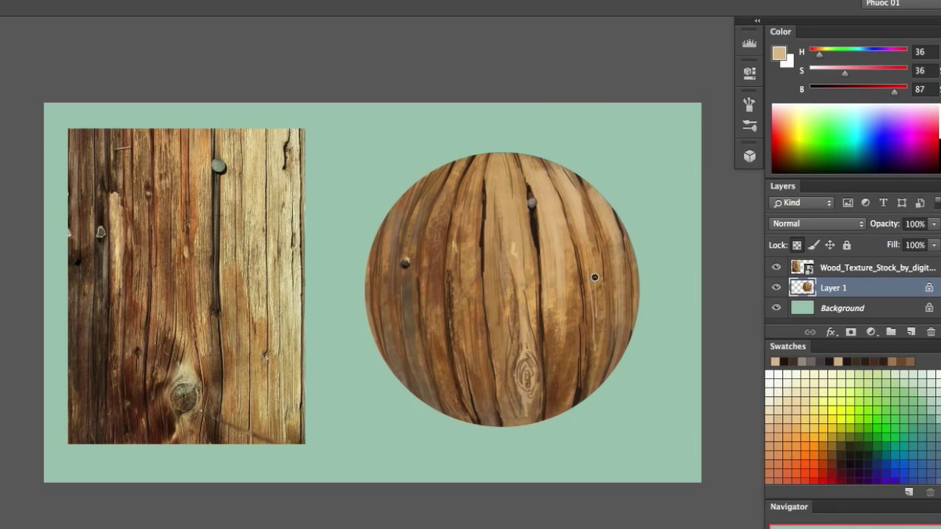
{"action": "left_click", "coordinate": [597, 304], "text": "alt"}
{"action": "left_click", "coordinate": [581, 223], "text": "alt"}
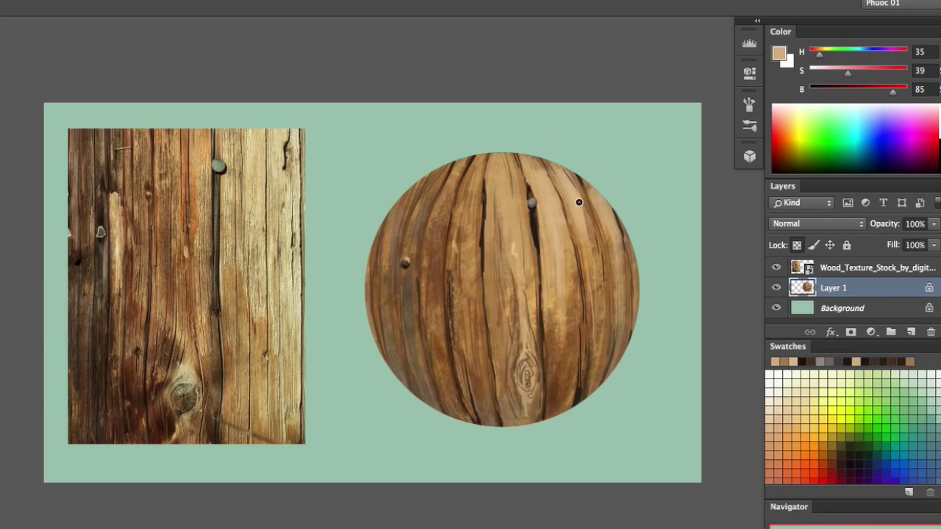
{"action": "left_click_drag", "start_coordinate": [583, 207], "coordinate": [593, 231]}
{"action": "left_click", "coordinate": [619, 269], "text": "alt"}
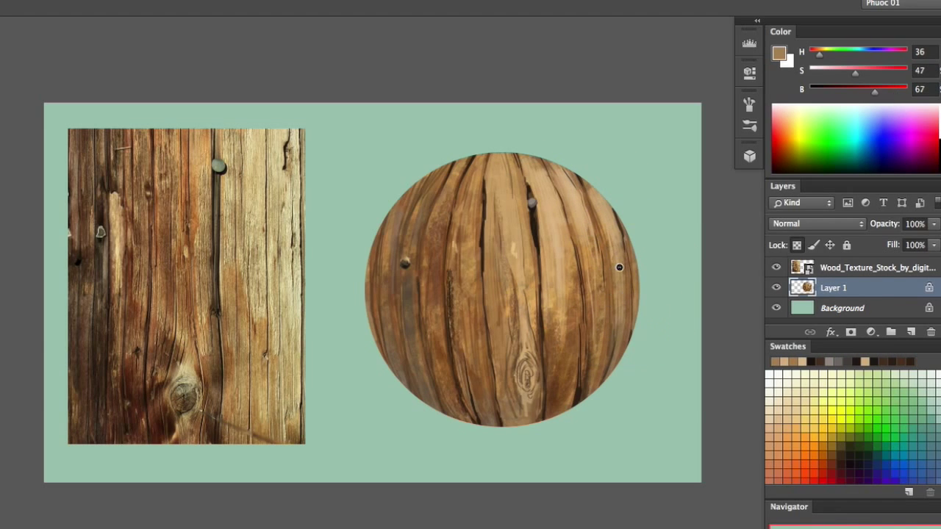
{"action": "left_click", "coordinate": [592, 183], "text": "alt"}
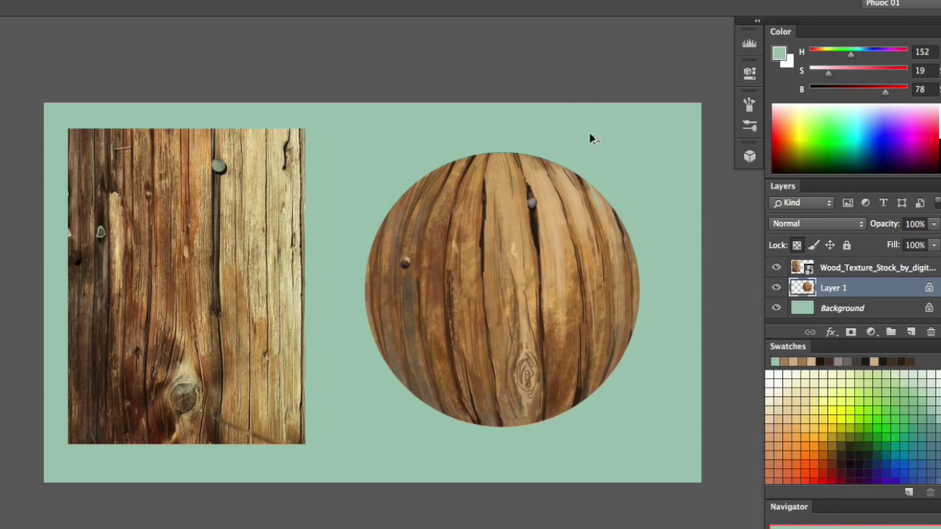
{"action": "left_click", "coordinate": [591, 199], "text": "alt"}
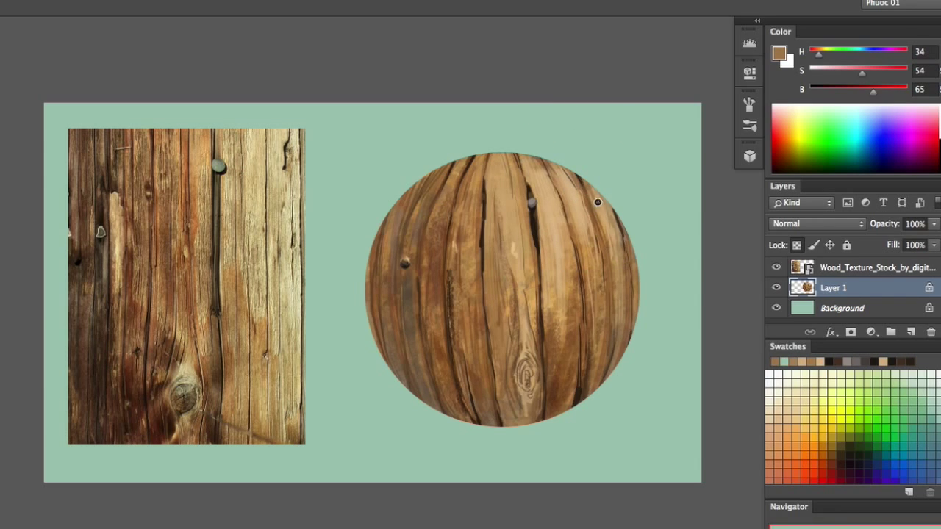
- Paint fine grain lines in sampled browns, including H 32, S 62, B 68, over the pale planks at the upper centre and right
{"action": "left_click", "coordinate": [540, 160], "text": "alt"}
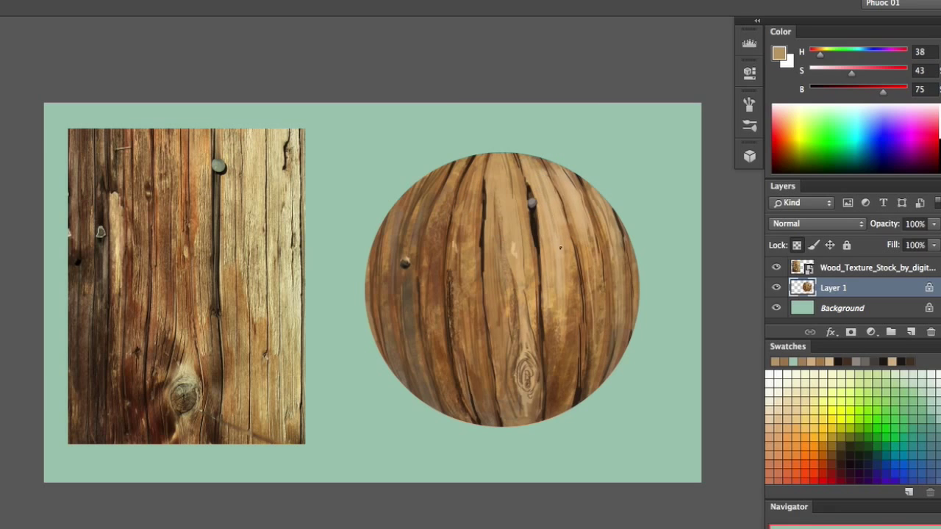
{"action": "left_click", "coordinate": [556, 330], "text": "alt"}
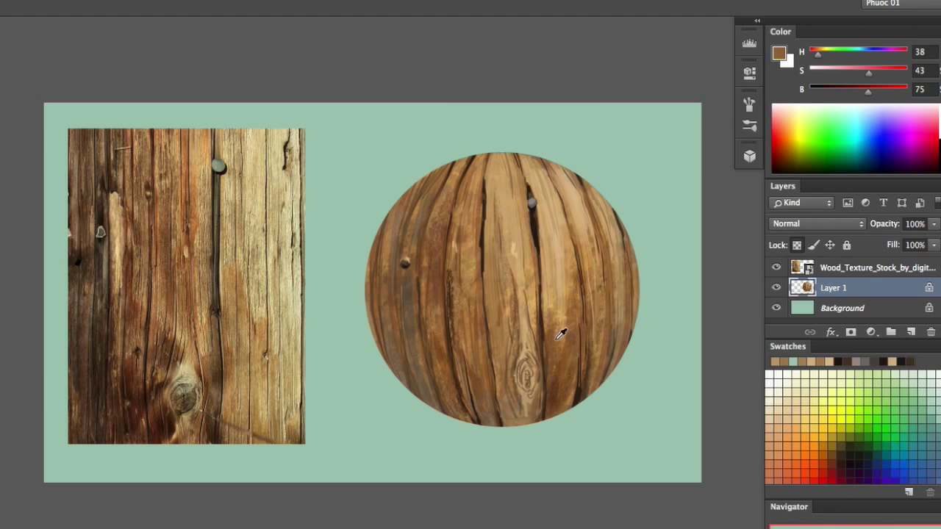
{"action": "left_click", "coordinate": [556, 262], "text": "alt"}
{"action": "left_click", "coordinate": [552, 315], "text": "alt"}
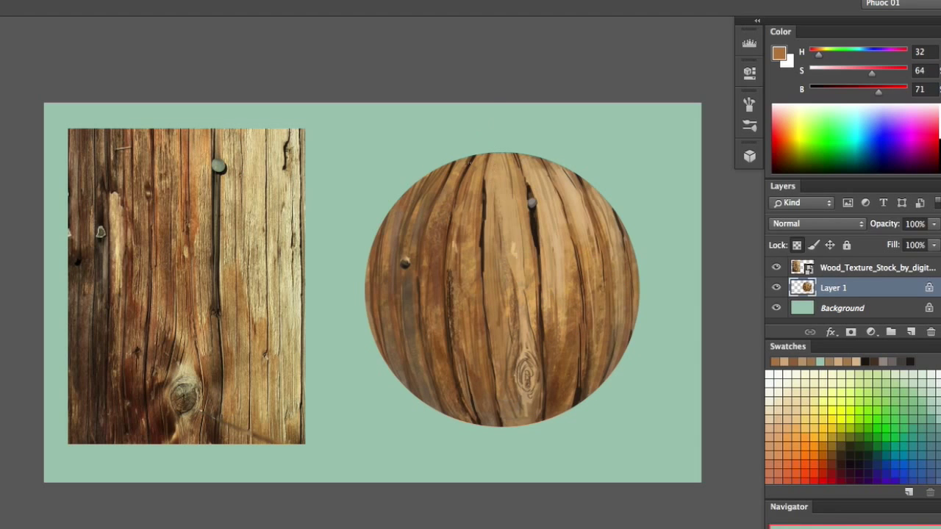
{"action": "left_click", "coordinate": [493, 160], "text": "alt"}
{"action": "left_click", "coordinate": [476, 172], "text": "alt"}
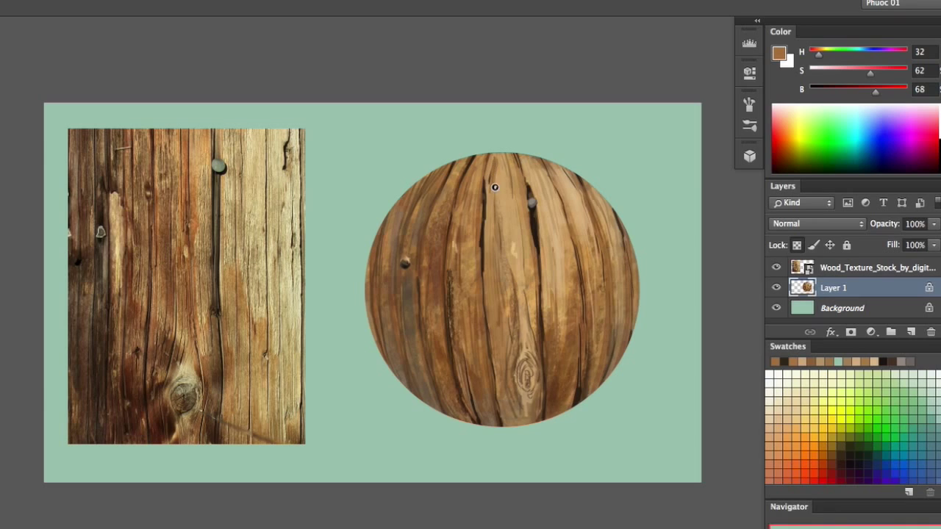
{"action": "left_click_drag", "start_coordinate": [501, 163], "coordinate": [516, 232]}
{"action": "left_click_drag", "start_coordinate": [576, 196], "coordinate": [585, 234]}
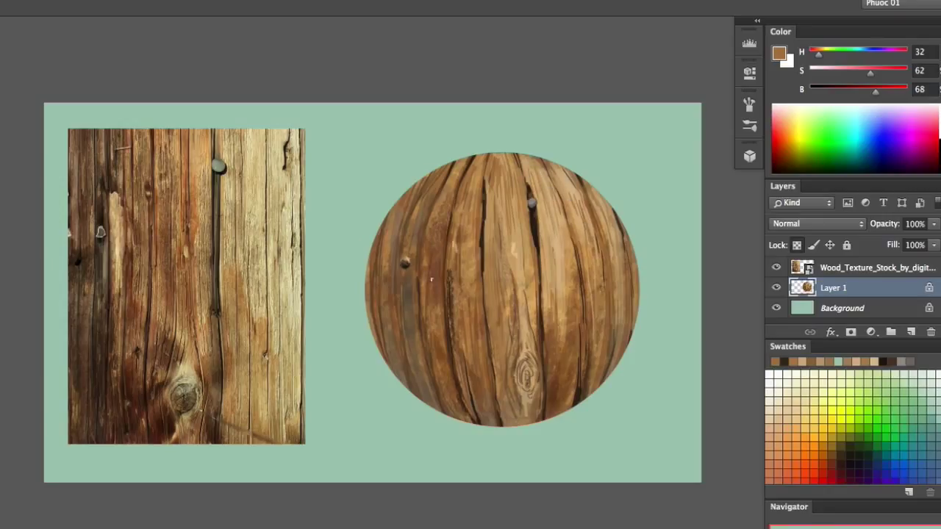
- Paint weathered grey streaks (H 33, S 8, B 40 to 48) below the left hole and on the sphere's lower right
{"action": "left_click", "coordinate": [411, 288], "text": "alt"}
{"action": "left_click_drag", "start_coordinate": [845, 75], "coordinate": [819, 79]}
{"action": "left_click", "coordinate": [817, 72]}
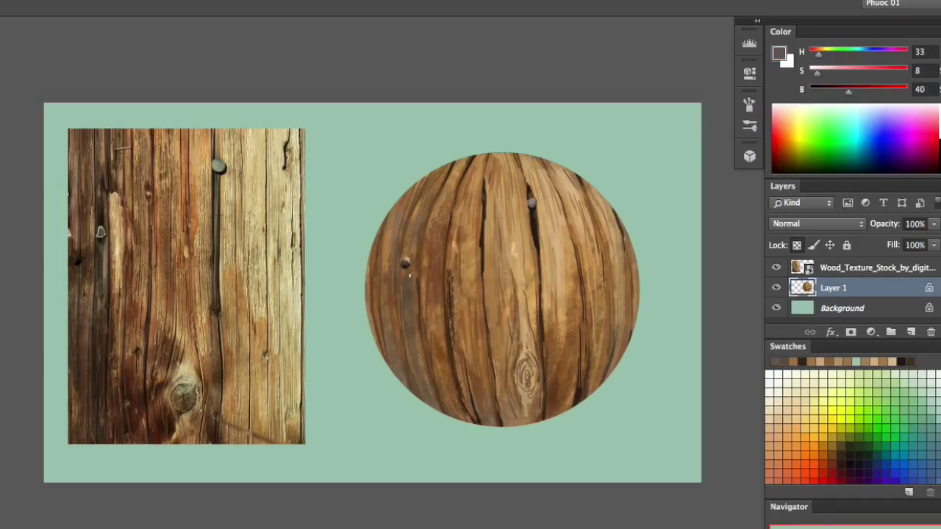
{"action": "left_click_drag", "start_coordinate": [841, 89], "coordinate": [856, 90]}
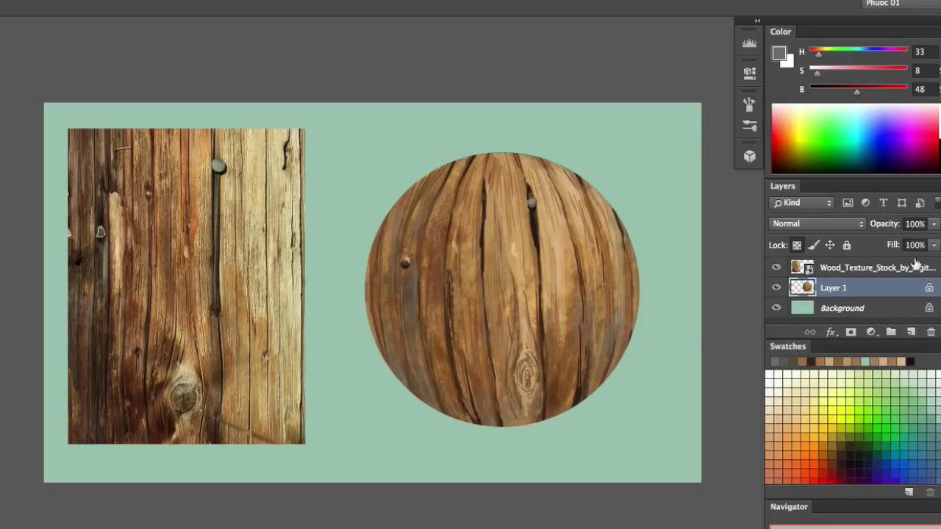
- Add a new layer above Layer 1, select the sphere's outline from Layer 1 and hide the selection edges
{"action": "left_click", "coordinate": [910, 332]}
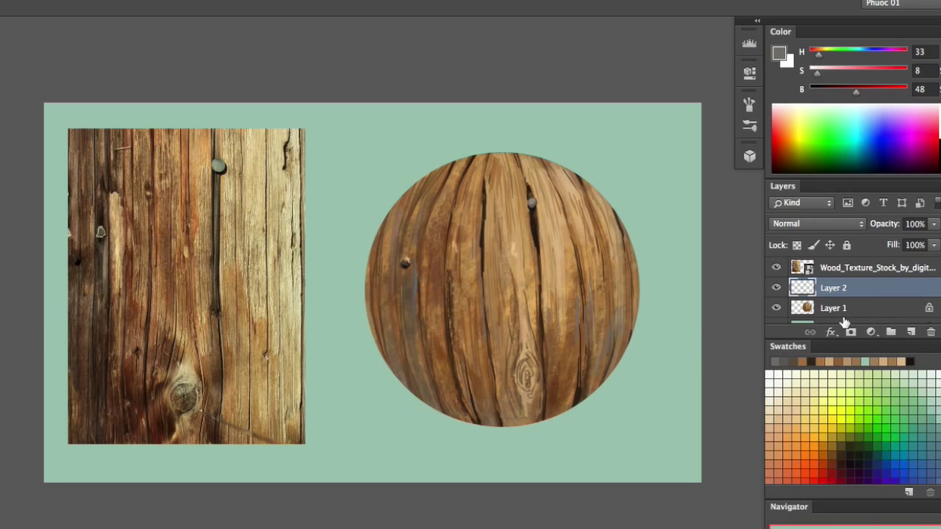
{"action": "left_click", "coordinate": [805, 310], "text": "super"}
{"action": "key", "text": "super+h"}
- Choose a large soft brush, sample dark crack brown (H 29, S 57, B 15) and set the new layer's blend mode to Multiply
{"action": "right_click", "coordinate": [604, 324]}
{"action": "left_click", "coordinate": [842, 374]}
{"action": "left_click", "coordinate": [543, 163]}
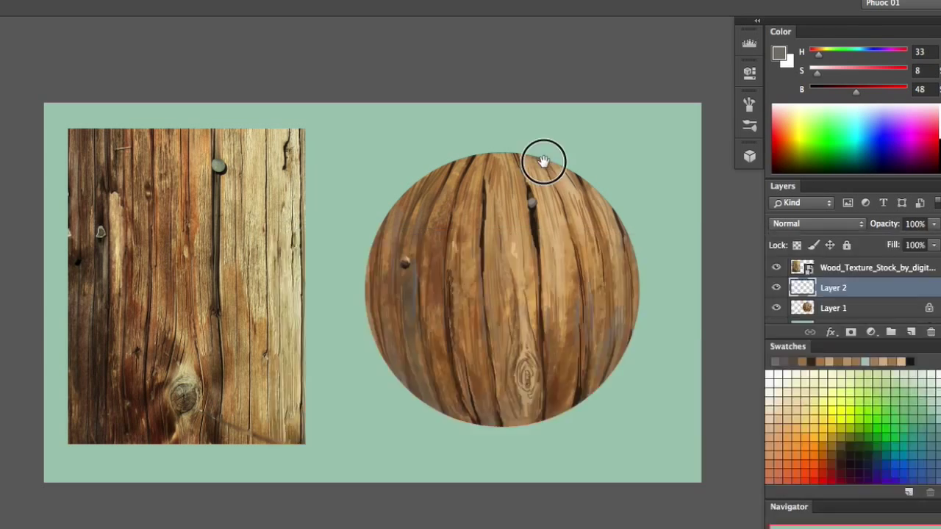
{"action": "left_click", "coordinate": [538, 229], "text": "alt"}
{"action": "left_click", "coordinate": [809, 223]}
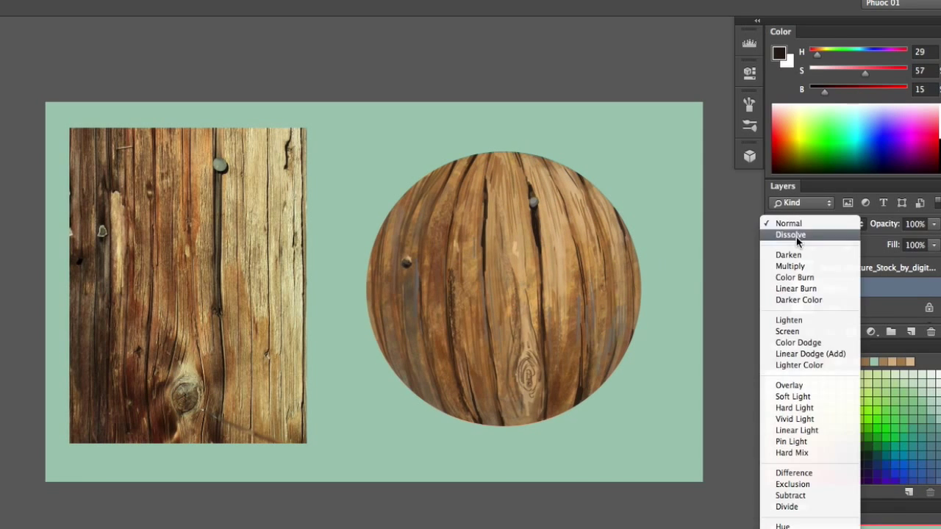
{"action": "left_click", "coordinate": [798, 266]}
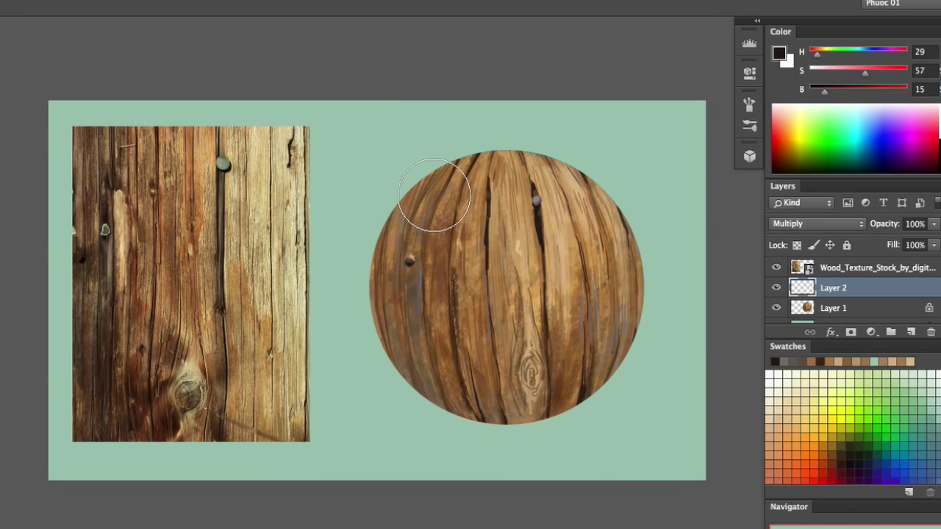
{"action": "mouse_move", "coordinate": [457, 178]}
{"action": "left_mouse_down"}
{"action": "mouse_move", "coordinate": [367, 284]}
{"action": "mouse_move", "coordinate": [377, 316]}
{"action": "left_mouse_up"}
{"action": "left_click_drag", "start_coordinate": [414, 166], "coordinate": [435, 397]}
{"action": "key", "text": "super+z"}
{"action": "key", "text": "alt+super+z"}
- Shade the sphere's left side, underside and right edge with soft, broad dark brown strokes on the Multiply layer
{"action": "left_click_drag", "start_coordinate": [441, 141], "coordinate": [397, 279]}
{"action": "left_click_drag", "start_coordinate": [414, 166], "coordinate": [434, 371]}
{"action": "left_click_drag", "start_coordinate": [397, 188], "coordinate": [448, 354]}
{"action": "mouse_move", "coordinate": [459, 224]}
{"action": "left_mouse_down"}
{"action": "mouse_move", "coordinate": [409, 223]}
{"action": "mouse_move", "coordinate": [632, 286]}
{"action": "mouse_move", "coordinate": [452, 263]}
{"action": "mouse_move", "coordinate": [486, 347]}
{"action": "mouse_move", "coordinate": [475, 281]}
{"action": "mouse_move", "coordinate": [398, 316]}
{"action": "mouse_move", "coordinate": [568, 266]}
{"action": "mouse_move", "coordinate": [555, 367]}
{"action": "mouse_move", "coordinate": [662, 232]}
{"action": "mouse_move", "coordinate": [649, 251]}
{"action": "mouse_move", "coordinate": [615, 214]}
{"action": "mouse_move", "coordinate": [654, 263]}
{"action": "mouse_move", "coordinate": [636, 218]}
{"action": "mouse_move", "coordinate": [597, 342]}
{"action": "mouse_move", "coordinate": [650, 243]}
{"action": "mouse_move", "coordinate": [643, 219]}
{"action": "mouse_move", "coordinate": [590, 347]}
{"action": "mouse_move", "coordinate": [656, 243]}
{"action": "mouse_move", "coordinate": [547, 359]}
{"action": "mouse_move", "coordinate": [637, 322]}
{"action": "mouse_move", "coordinate": [652, 263]}
{"action": "mouse_move", "coordinate": [579, 369]}
{"action": "mouse_move", "coordinate": [445, 194]}
{"action": "mouse_move", "coordinate": [518, 355]}
{"action": "mouse_move", "coordinate": [440, 287]}
{"action": "mouse_move", "coordinate": [427, 317]}
{"action": "mouse_move", "coordinate": [513, 301]}
{"action": "mouse_move", "coordinate": [447, 344]}
{"action": "mouse_move", "coordinate": [565, 265]}
{"action": "mouse_move", "coordinate": [420, 329]}
{"action": "mouse_move", "coordinate": [625, 269]}
{"action": "mouse_move", "coordinate": [447, 348]}
{"action": "mouse_move", "coordinate": [434, 332]}
{"action": "mouse_move", "coordinate": [572, 327]}
{"action": "mouse_move", "coordinate": [552, 301]}
{"action": "mouse_move", "coordinate": [562, 362]}
{"action": "mouse_move", "coordinate": [477, 291]}
{"action": "mouse_move", "coordinate": [429, 215]}
{"action": "mouse_move", "coordinate": [465, 158]}
{"action": "mouse_move", "coordinate": [432, 265]}
{"action": "mouse_move", "coordinate": [454, 182]}
{"action": "left_mouse_up"}
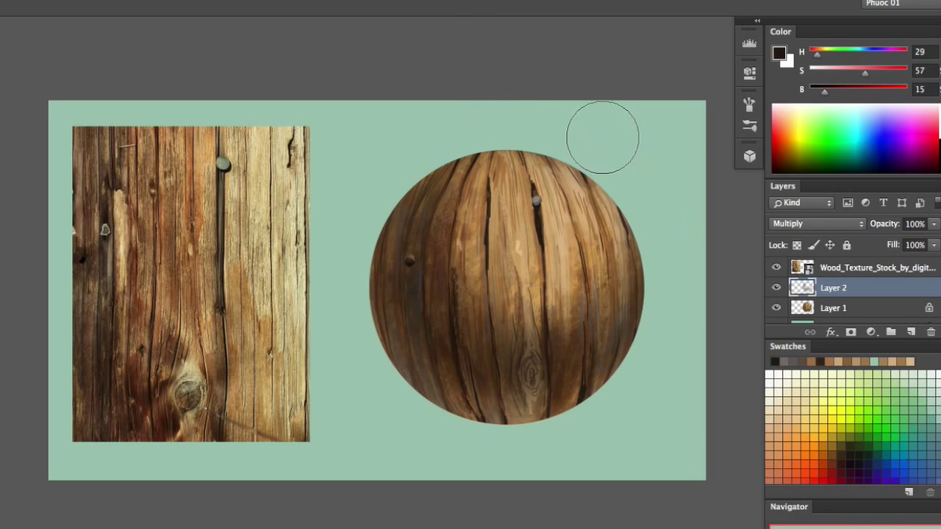
- Deepen the soft dark brown shading along the sphere's upper-right edge and lower-left side
{"action": "mouse_move", "coordinate": [616, 161]}
{"action": "left_mouse_down"}
{"action": "mouse_move", "coordinate": [630, 208]}
{"action": "mouse_move", "coordinate": [626, 286]}
{"action": "left_mouse_up"}
{"action": "left_click_drag", "start_coordinate": [425, 337], "coordinate": [472, 394]}
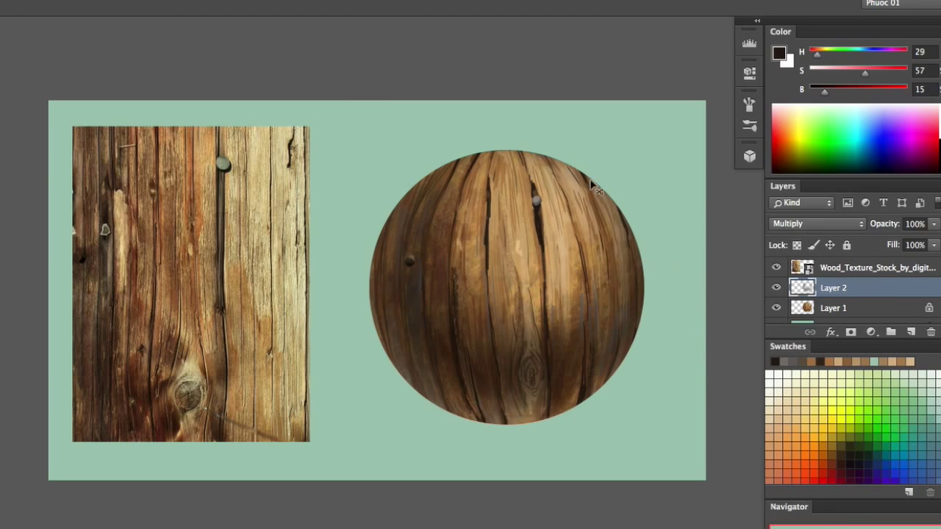
- Reduce the saturation of the Multiply shading layer and lower its opacity to 71%
{"action": "key", "text": "ctrl+u"}
{"action": "left_click_drag", "start_coordinate": [628, 286], "coordinate": [566, 280]}
{"action": "key", "text": "Return"}
{"action": "left_click", "coordinate": [933, 223]}
{"action": "left_click_drag", "start_coordinate": [919, 237], "coordinate": [915, 246]}
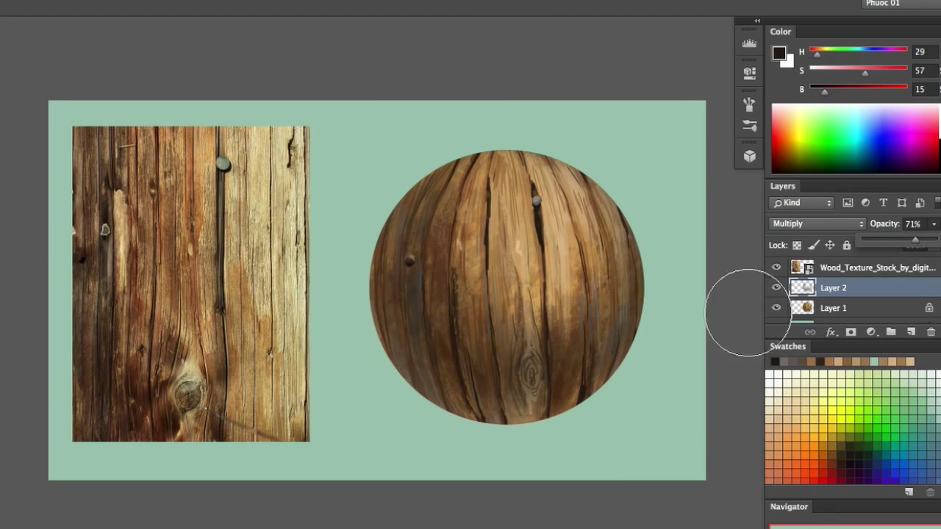
- Add a new layer above Layer 2, set it to Color Dodge and turn off Transparency Shapes Layer in its blending options
{"action": "key", "text": "ctrl+shift+n"}
{"action": "key", "text": "Return"}
{"action": "left_click", "coordinate": [816, 224]}
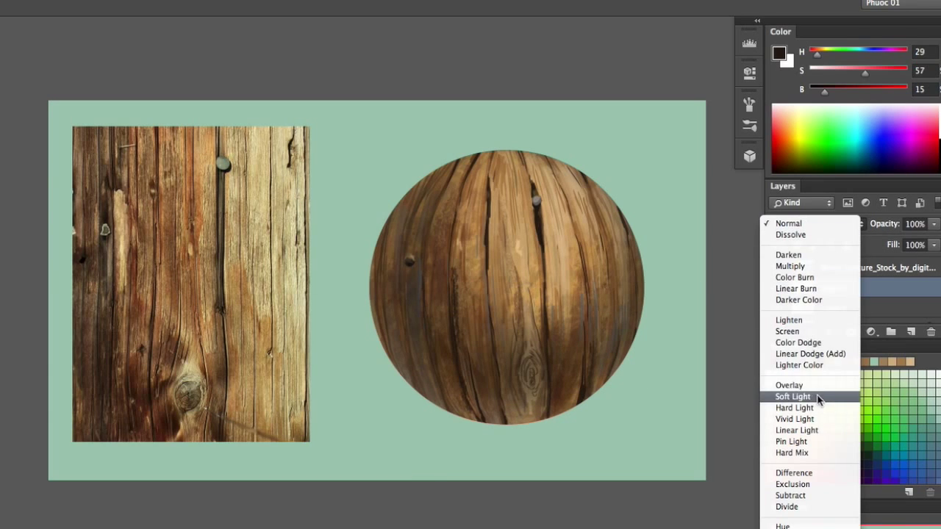
{"action": "left_click", "coordinate": [823, 341]}
{"action": "double_click", "coordinate": [911, 292]}
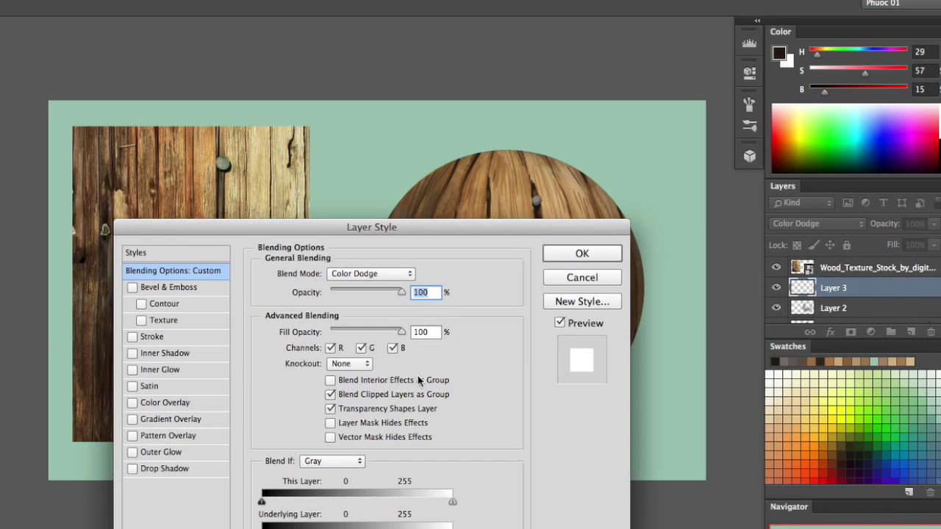
{"action": "left_click", "coordinate": [331, 410]}
{"action": "left_click", "coordinate": [611, 254]}
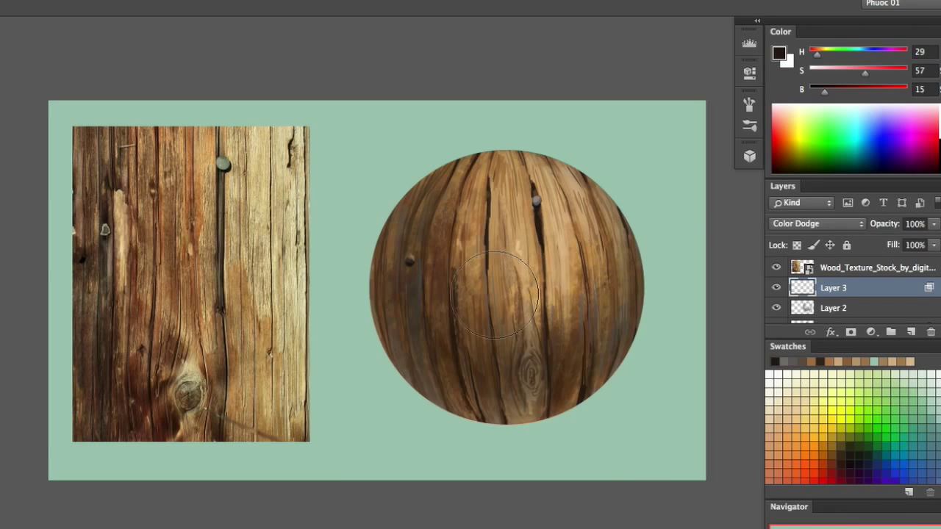
- Choose a small textured brush and sample the wood brown (H 35, S 50, B 58) near the sphere's centre crack
{"action": "right_click", "coordinate": [519, 257]}
{"action": "left_click", "coordinate": [360, 514]}
{"action": "left_click", "coordinate": [521, 182]}
{"action": "left_click", "coordinate": [533, 244], "text": "alt"}
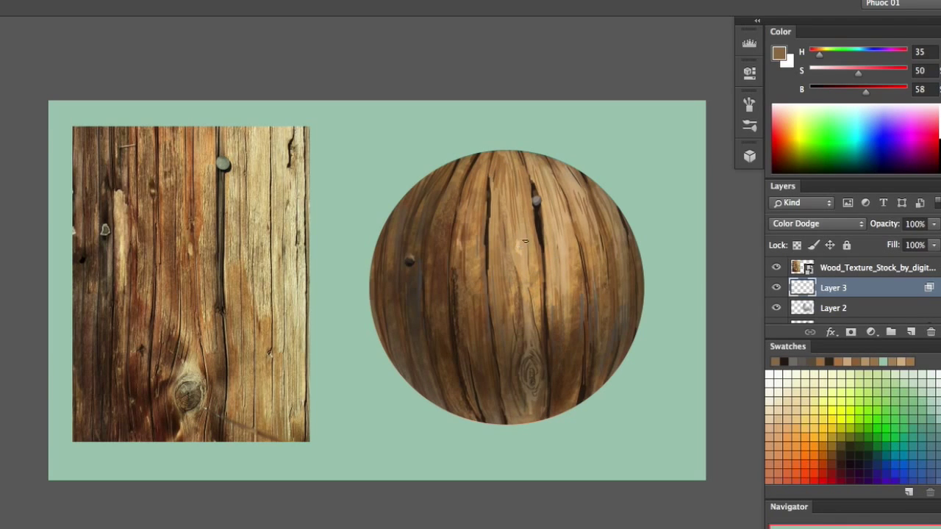
- Paint grain-following highlights on the Color Dodge layer across the sphere's centre, upper planks and upper-left and upper-right sides
{"action": "mouse_move", "coordinate": [524, 238]}
{"action": "left_mouse_down"}
{"action": "mouse_move", "coordinate": [523, 292]}
{"action": "mouse_move", "coordinate": [519, 194]}
{"action": "mouse_move", "coordinate": [501, 224]}
{"action": "mouse_move", "coordinate": [543, 252]}
{"action": "mouse_move", "coordinate": [543, 244]}
{"action": "mouse_move", "coordinate": [524, 217]}
{"action": "mouse_move", "coordinate": [538, 305]}
{"action": "left_mouse_up"}
{"action": "left_click_drag", "start_coordinate": [546, 222], "coordinate": [556, 271]}
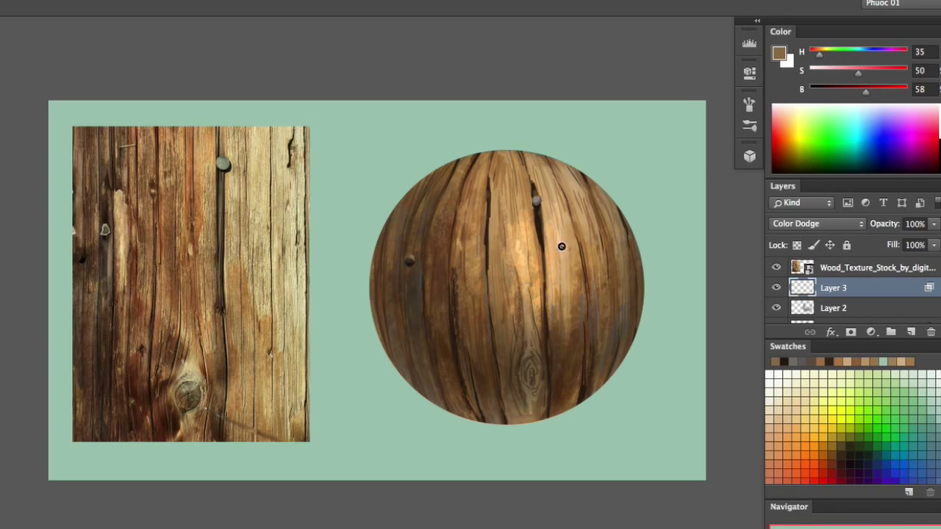
{"action": "mouse_move", "coordinate": [546, 204]}
{"action": "left_mouse_down"}
{"action": "mouse_move", "coordinate": [549, 257]}
{"action": "mouse_move", "coordinate": [575, 261]}
{"action": "left_mouse_up"}
{"action": "mouse_move", "coordinate": [555, 190]}
{"action": "left_mouse_down"}
{"action": "mouse_move", "coordinate": [584, 229]}
{"action": "mouse_move", "coordinate": [562, 180]}
{"action": "left_mouse_up"}
{"action": "left_click_drag", "start_coordinate": [494, 210], "coordinate": [500, 285]}
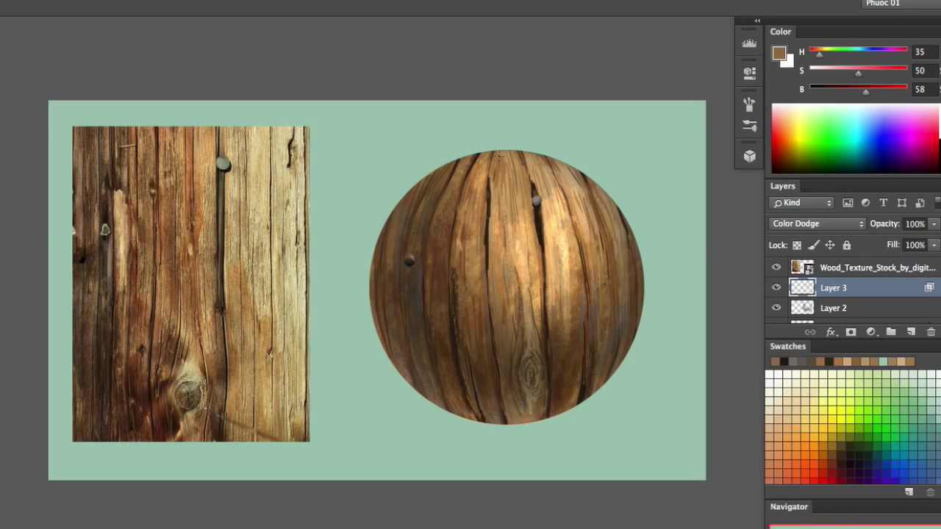
{"action": "mouse_move", "coordinate": [528, 227]}
{"action": "left_mouse_down"}
{"action": "mouse_move", "coordinate": [521, 190]}
{"action": "mouse_move", "coordinate": [583, 186]}
{"action": "left_mouse_up"}
{"action": "mouse_move", "coordinate": [468, 189]}
{"action": "left_mouse_down"}
{"action": "mouse_move", "coordinate": [468, 254]}
{"action": "mouse_move", "coordinate": [481, 287]}
{"action": "left_mouse_up"}
{"action": "mouse_move", "coordinate": [451, 210]}
{"action": "left_mouse_down"}
{"action": "mouse_move", "coordinate": [442, 246]}
{"action": "mouse_move", "coordinate": [412, 222]}
{"action": "mouse_move", "coordinate": [410, 205]}
{"action": "left_mouse_up"}
{"action": "left_click_drag", "start_coordinate": [558, 228], "coordinate": [563, 264]}
{"action": "mouse_move", "coordinate": [574, 244]}
{"action": "left_mouse_down"}
{"action": "mouse_move", "coordinate": [577, 291]}
{"action": "mouse_move", "coordinate": [591, 216]}
{"action": "mouse_move", "coordinate": [601, 272]}
{"action": "mouse_move", "coordinate": [611, 202]}
{"action": "mouse_move", "coordinate": [619, 228]}
{"action": "left_mouse_up"}
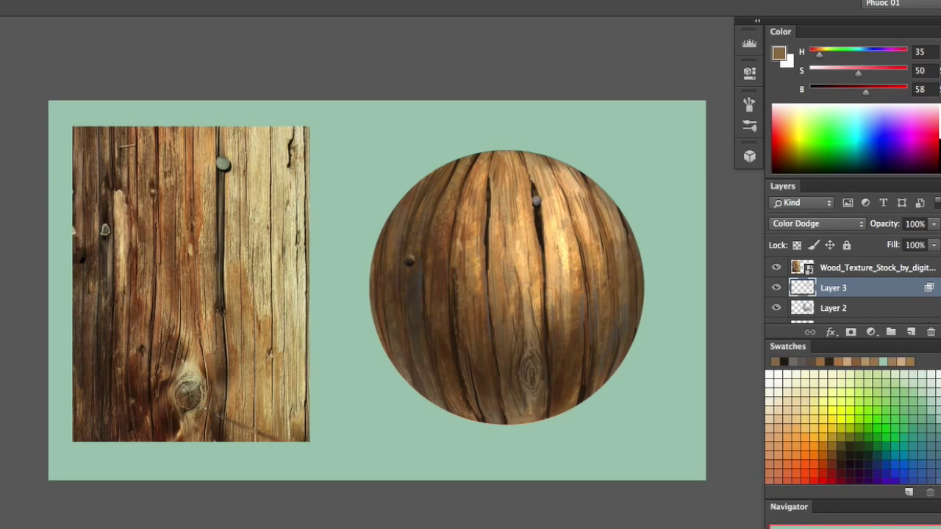
{"action": "left_click_drag", "start_coordinate": [528, 251], "coordinate": [538, 220]}
- Set the Color Dodge layer's saturation to -100 and slightly lower its lightness with Hue/Saturation
{"action": "key", "text": "super+u"}
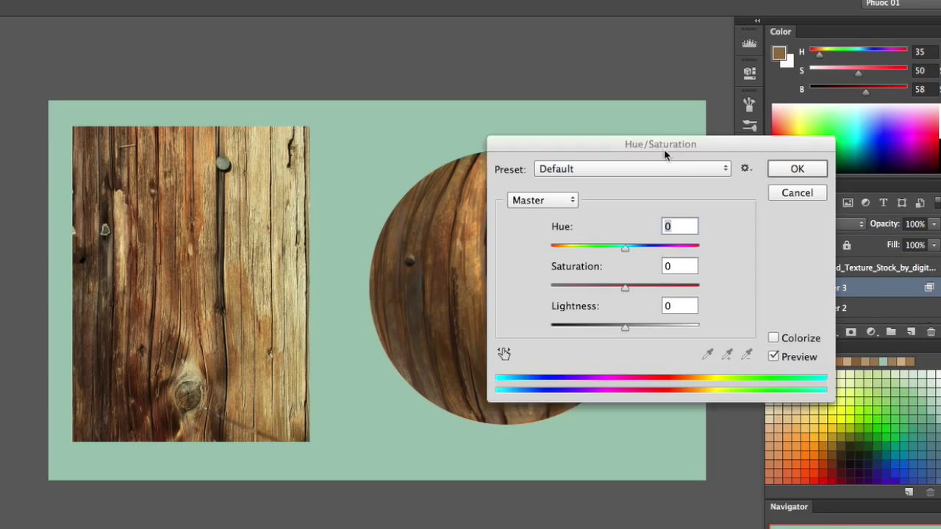
{"action": "left_click_drag", "start_coordinate": [683, 156], "coordinate": [806, 28]}
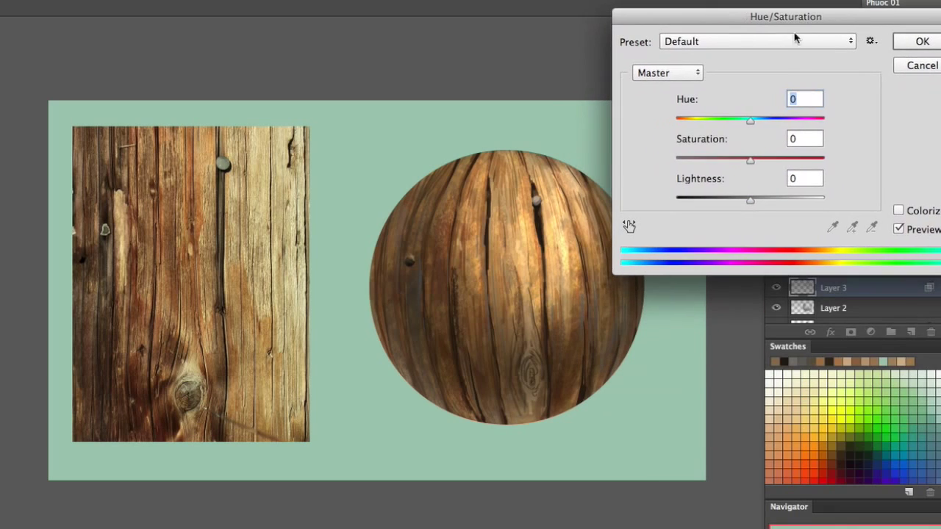
{"action": "left_click_drag", "start_coordinate": [751, 162], "coordinate": [634, 159]}
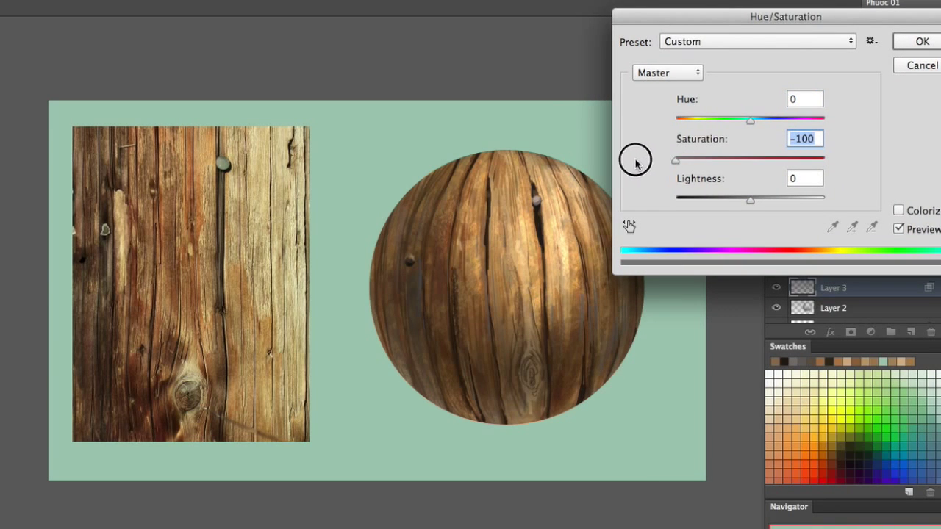
{"action": "left_click_drag", "start_coordinate": [755, 205], "coordinate": [728, 203]}
{"action": "left_click", "coordinate": [921, 42]}
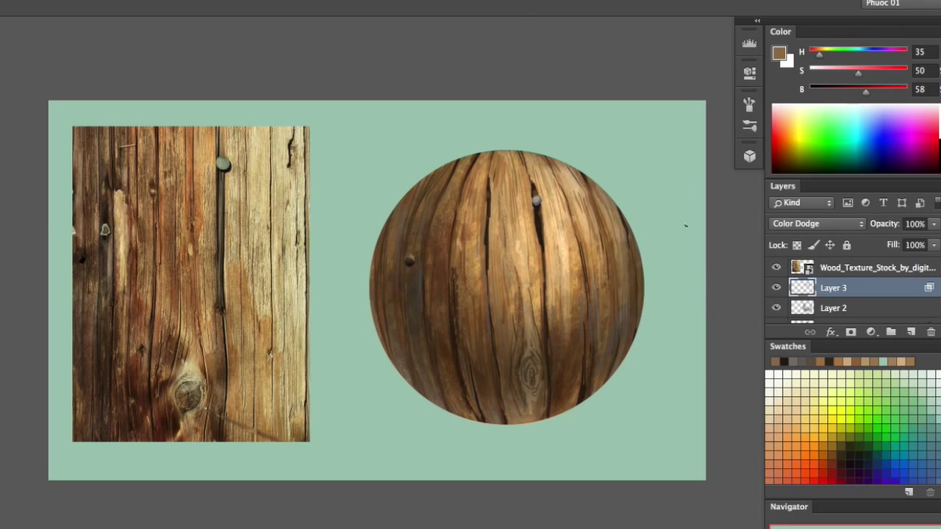
- Compare the sphere with and without the Color Dodge highlights by toggling Layer 3's visibility
{"action": "left_click", "coordinate": [776, 287]}
{"action": "left_click", "coordinate": [776, 288]}
{"action": "left_click", "coordinate": [776, 287]}
{"action": "left_click", "coordinate": [776, 287]}
- Add a highlight stroke on the plank beside the upper-left crack and switch to the 300 px streaky bristle brush
{"action": "left_click_drag", "start_coordinate": [475, 198], "coordinate": [471, 236]}
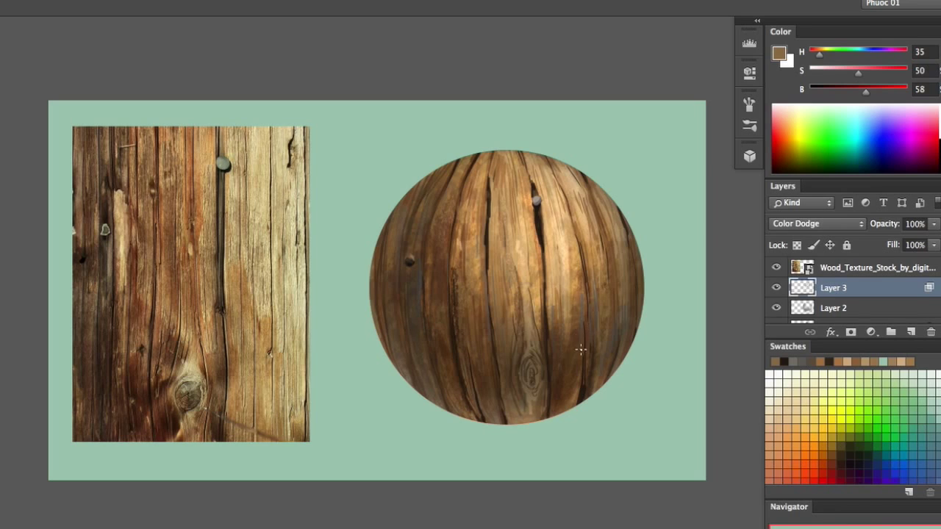
{"action": "right_click", "coordinate": [517, 235]}
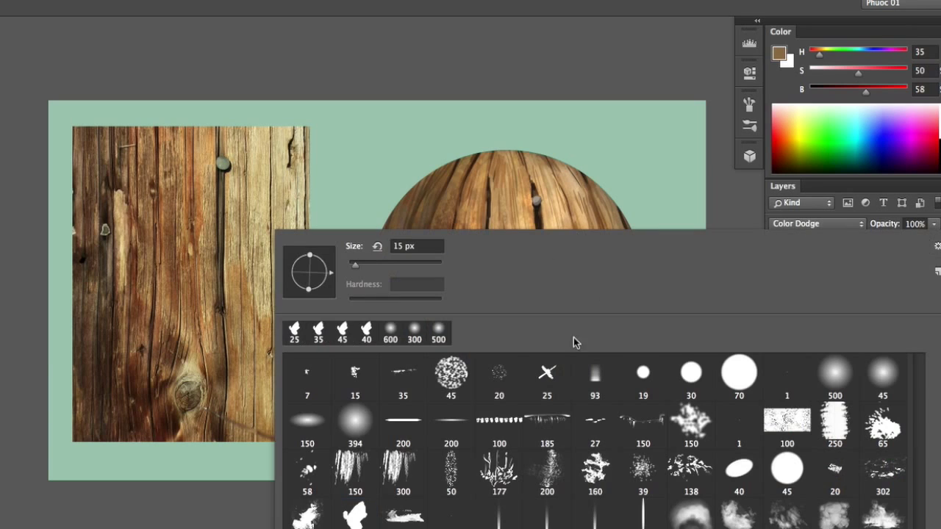
{"action": "double_click", "coordinate": [416, 476]}
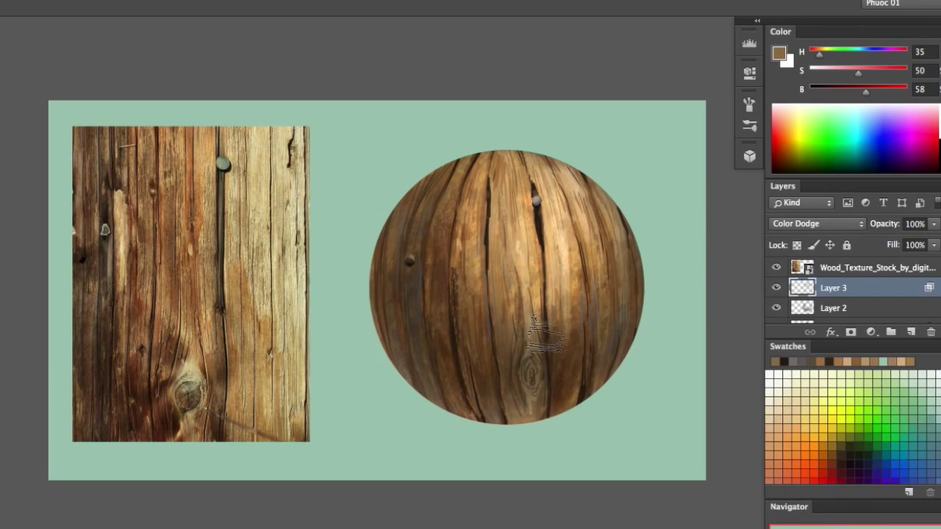